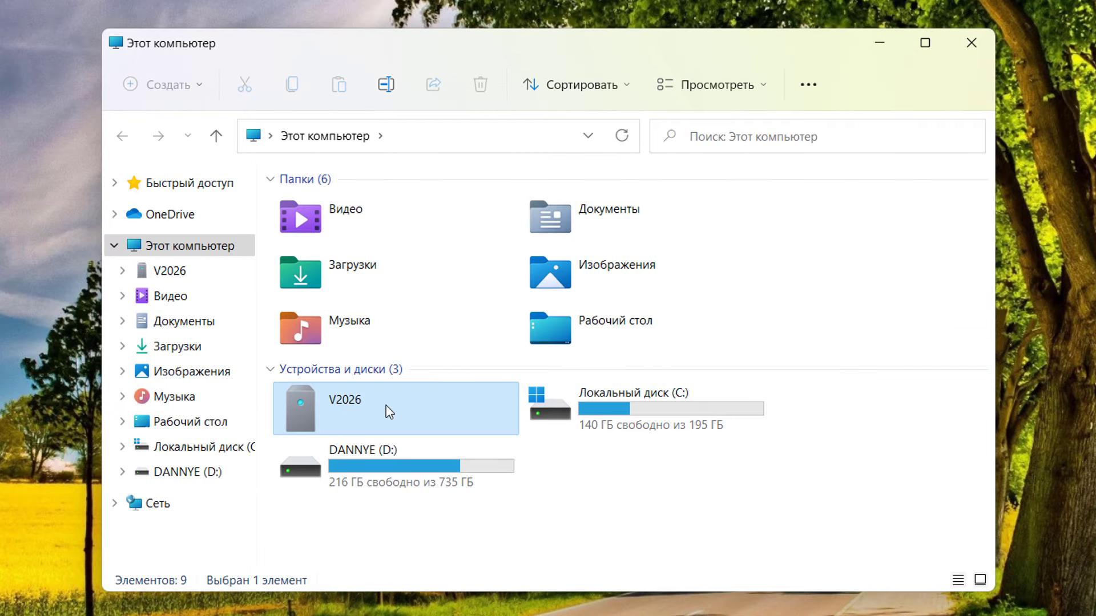
Open the connected V2026 phone and go into its SD-карта storage.
double_click(420, 345)
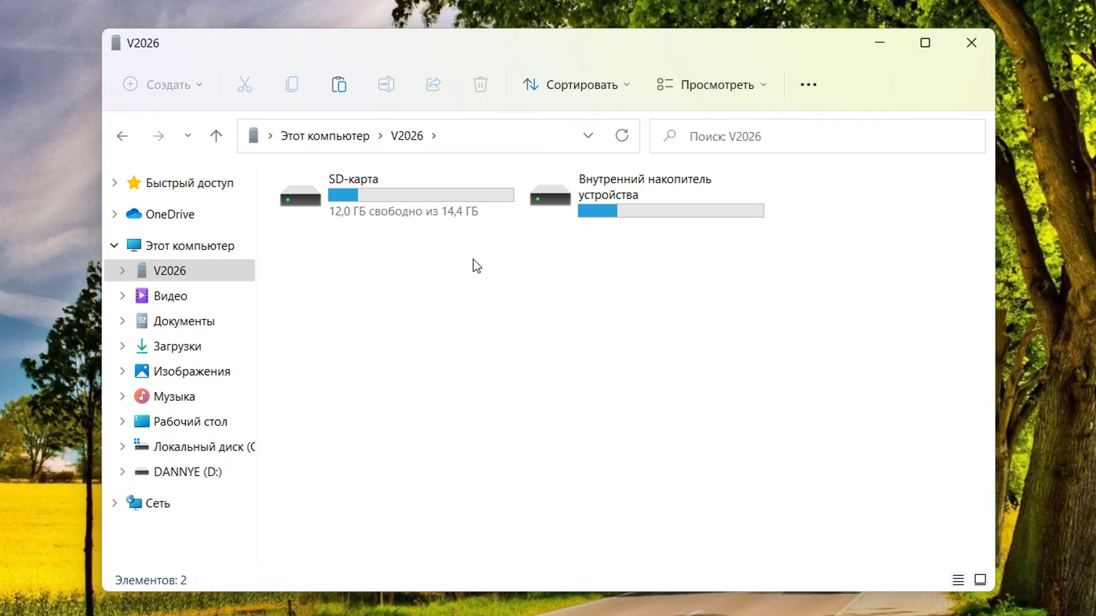
mouse_move(419, 216)
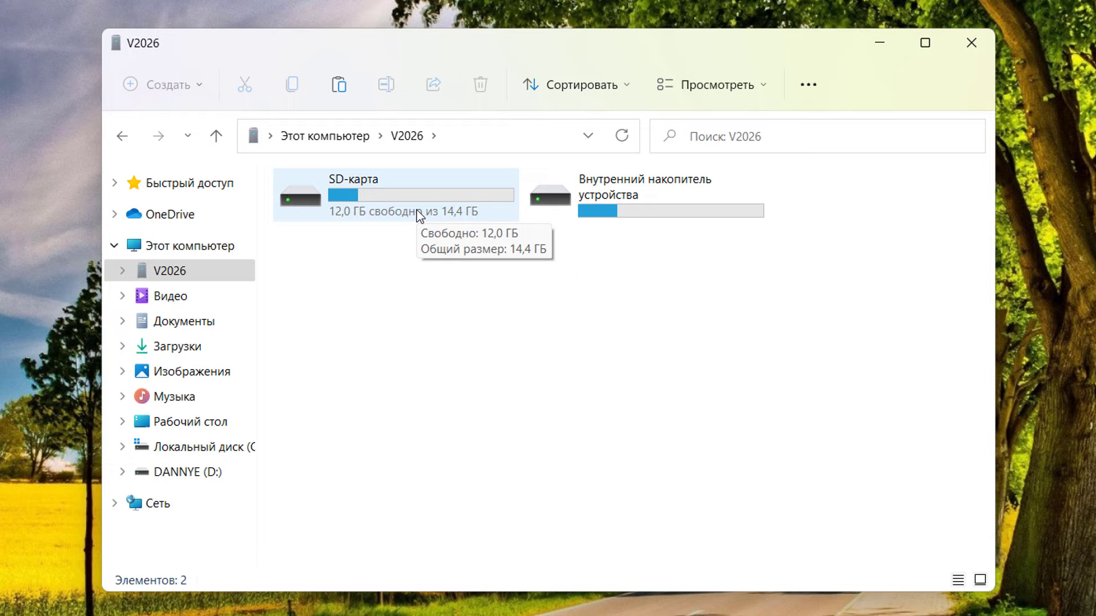
left_click(380, 197)
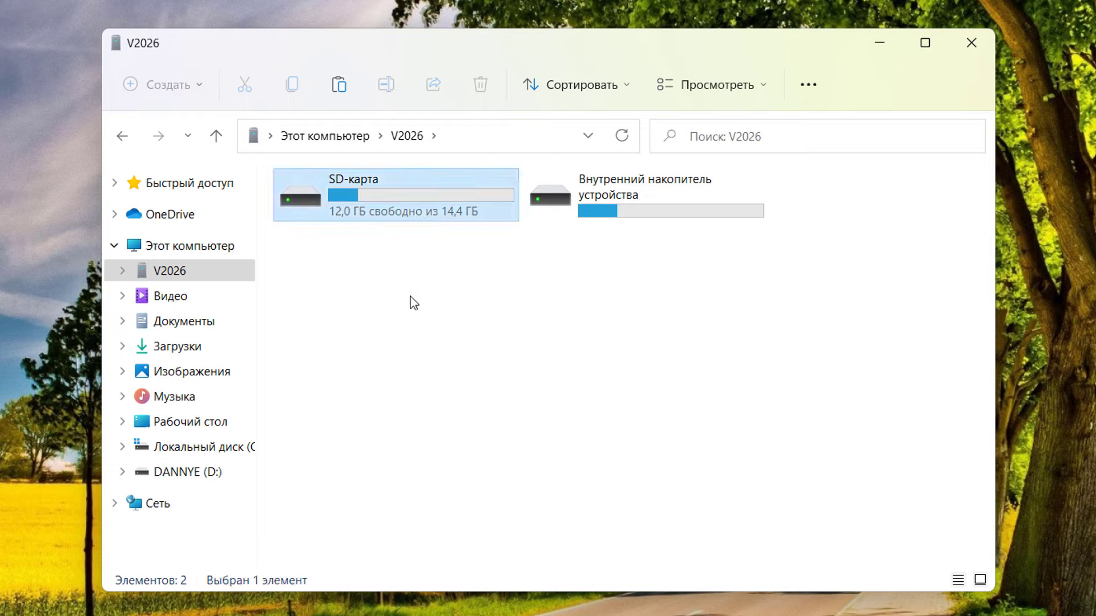
left_click_drag(432, 318, 369, 193)
left_click(433, 315)
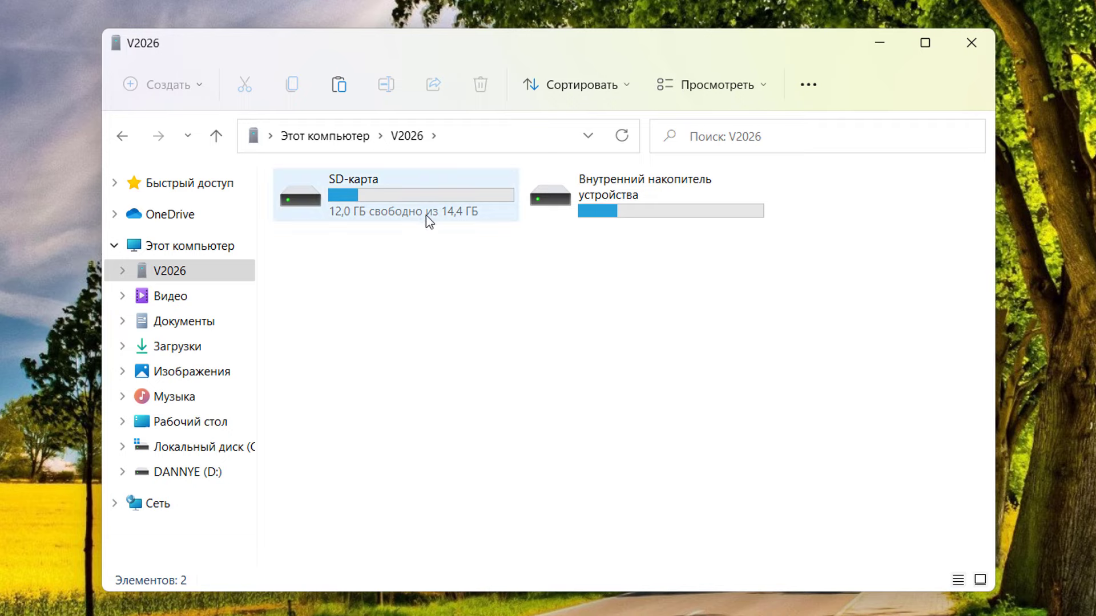
mouse_move(400, 212)
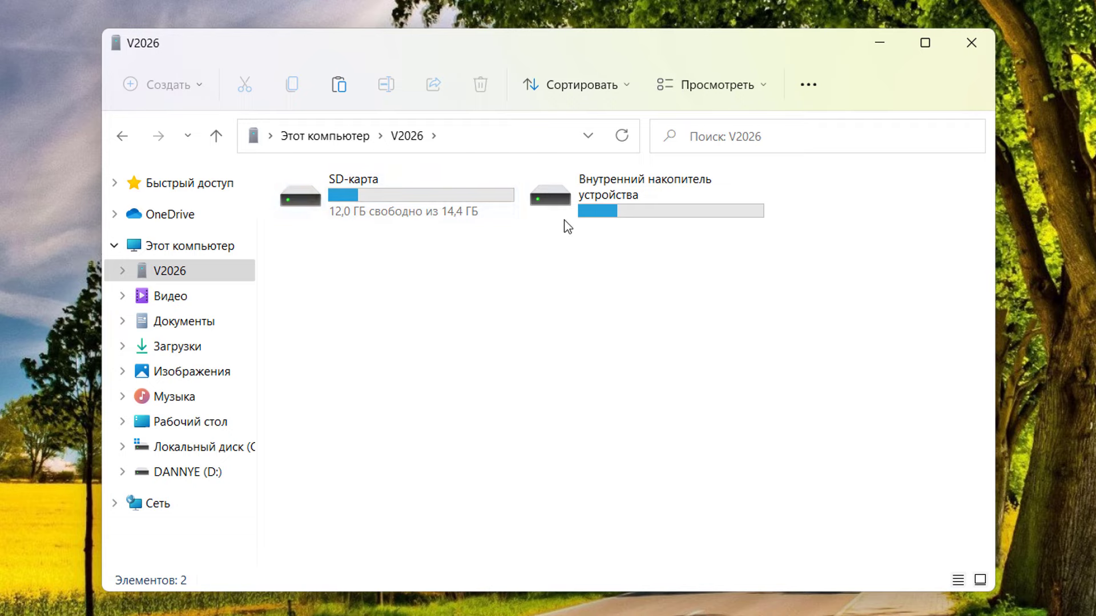
double_click(412, 202)
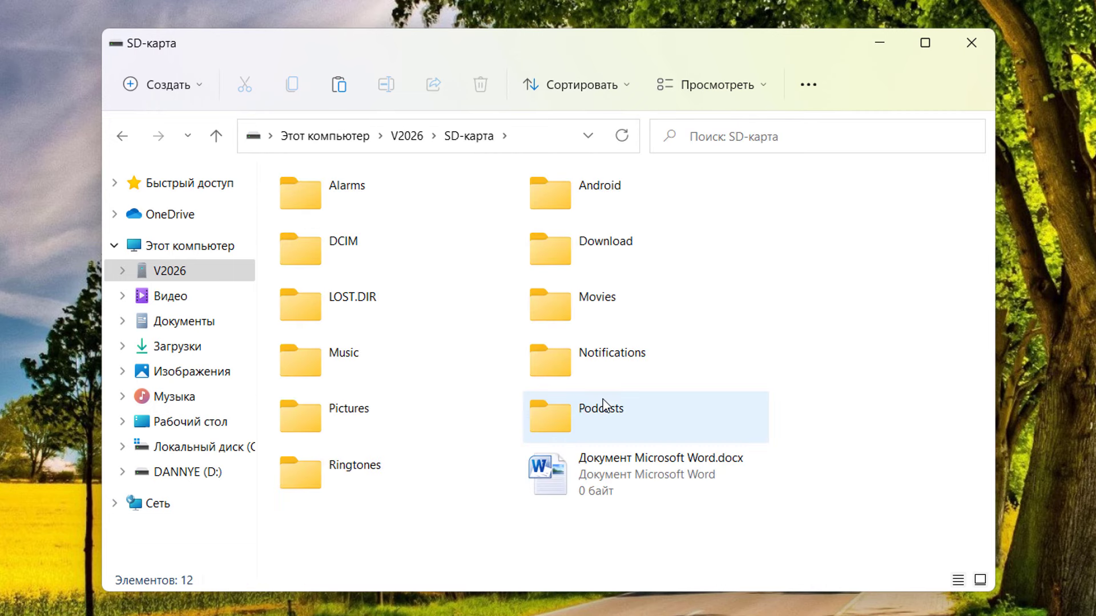
Look through the SD card's contents, including the Word document and the Download and DCIM folders, and return to the card's root.
left_click(694, 474)
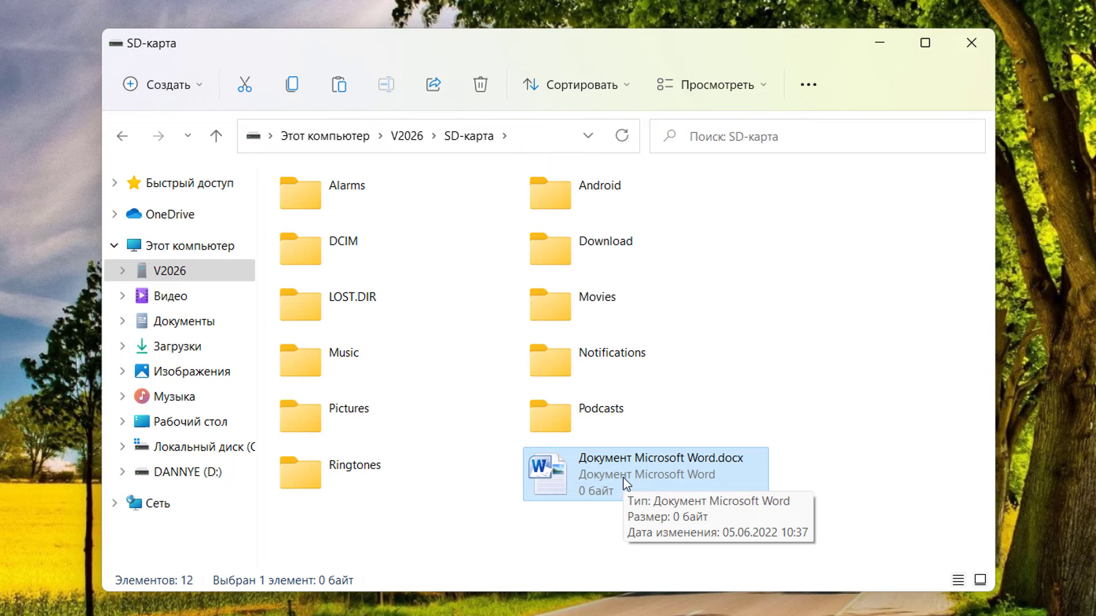
left_click(612, 246)
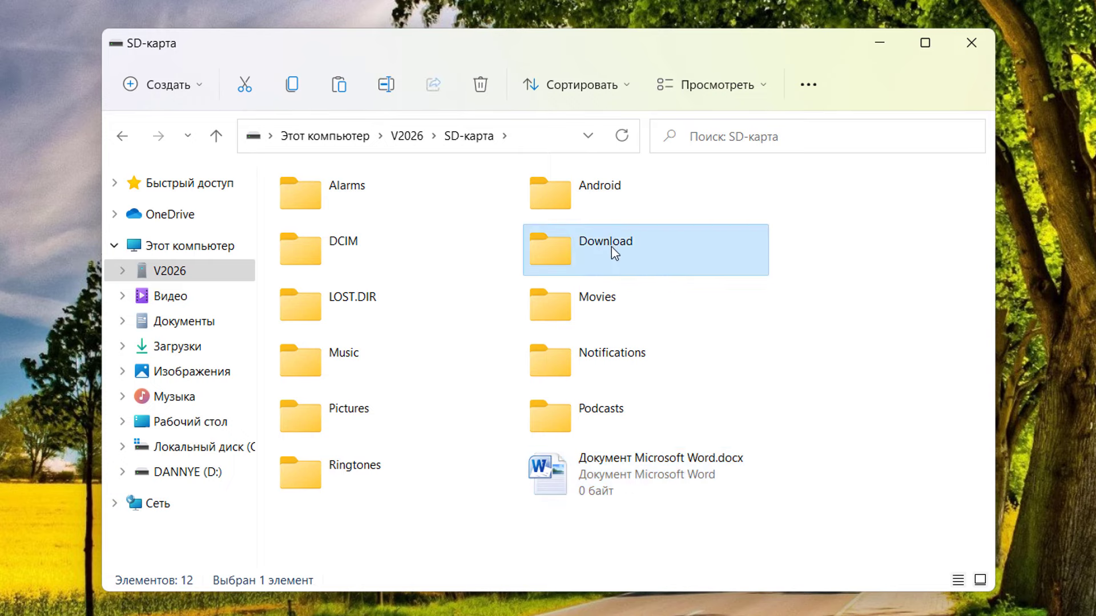
double_click(612, 247)
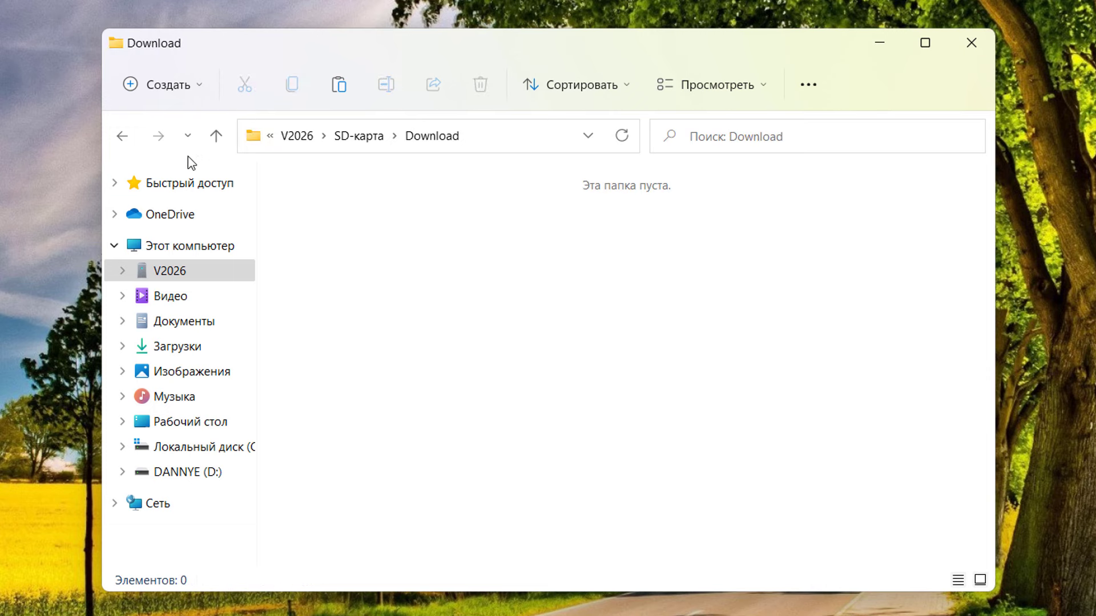
left_click(129, 137)
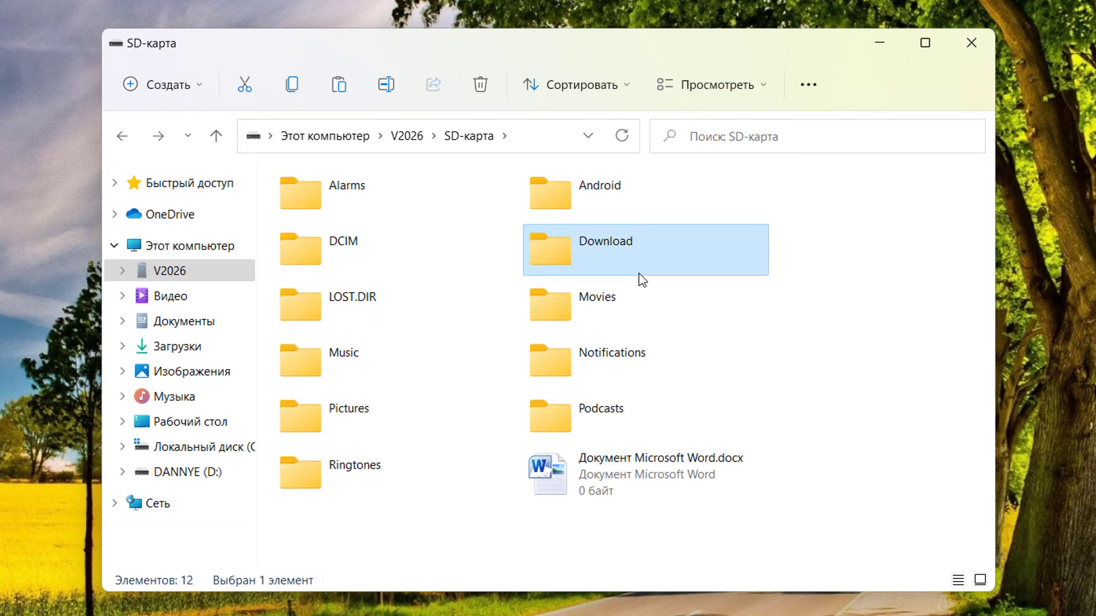
double_click(418, 272)
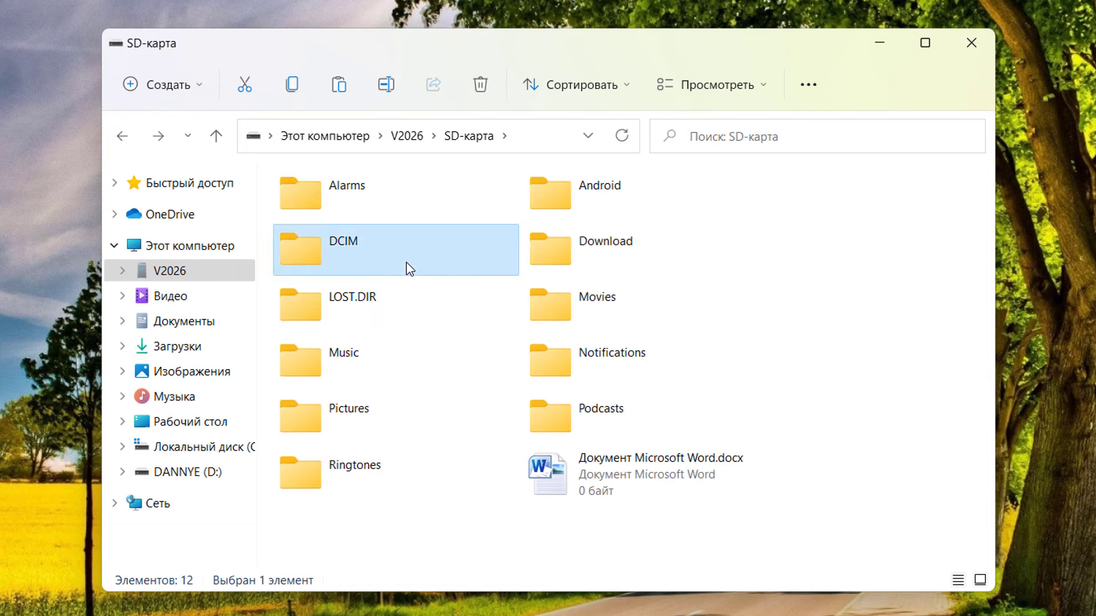
left_click(127, 137)
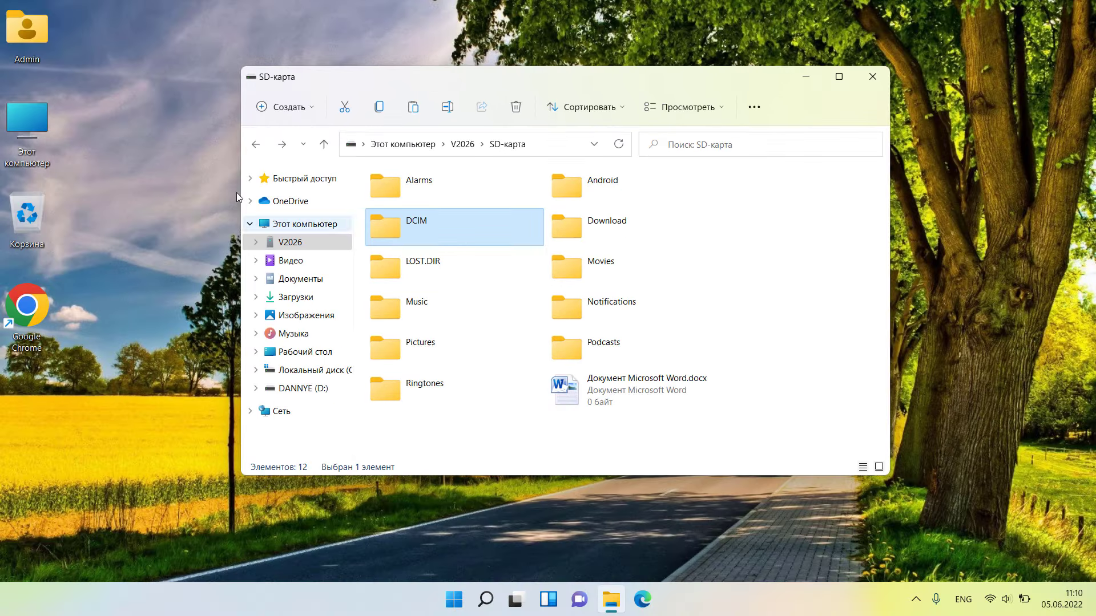
Open drive DANNYE (D:) in a second file window.
left_click(31, 132)
double_click(30, 131)
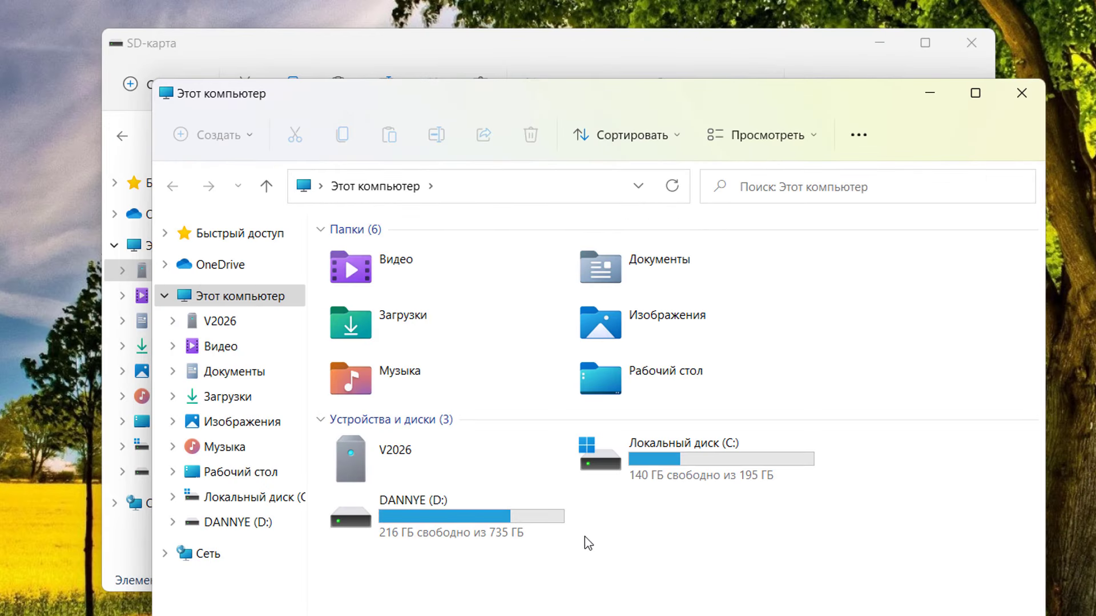
double_click(472, 519)
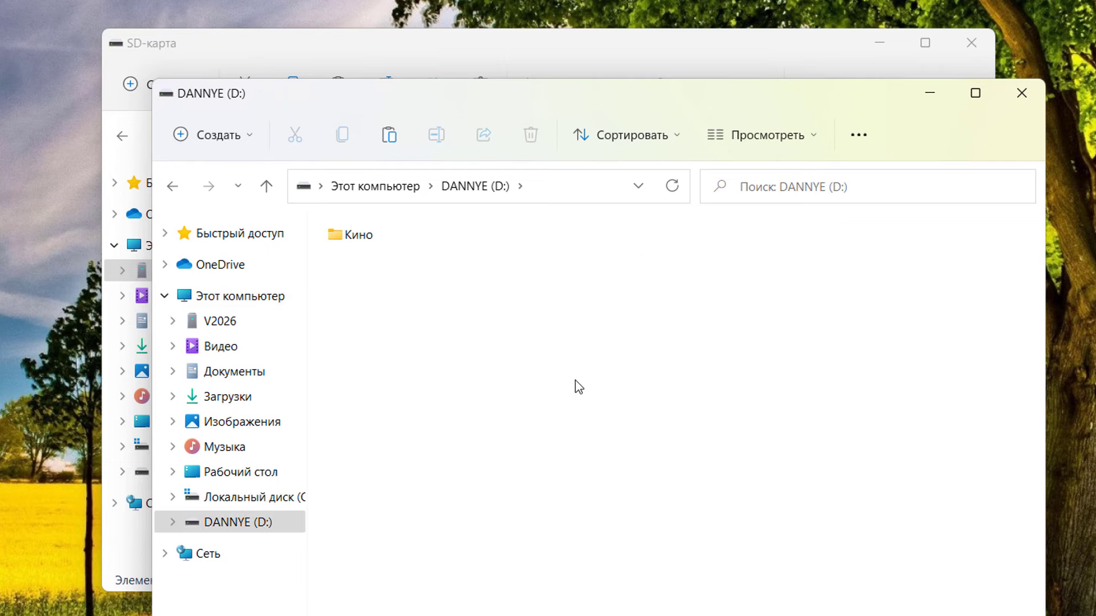
Create a folder named Новая папка on drive D: and open it.
right_click(534, 347)
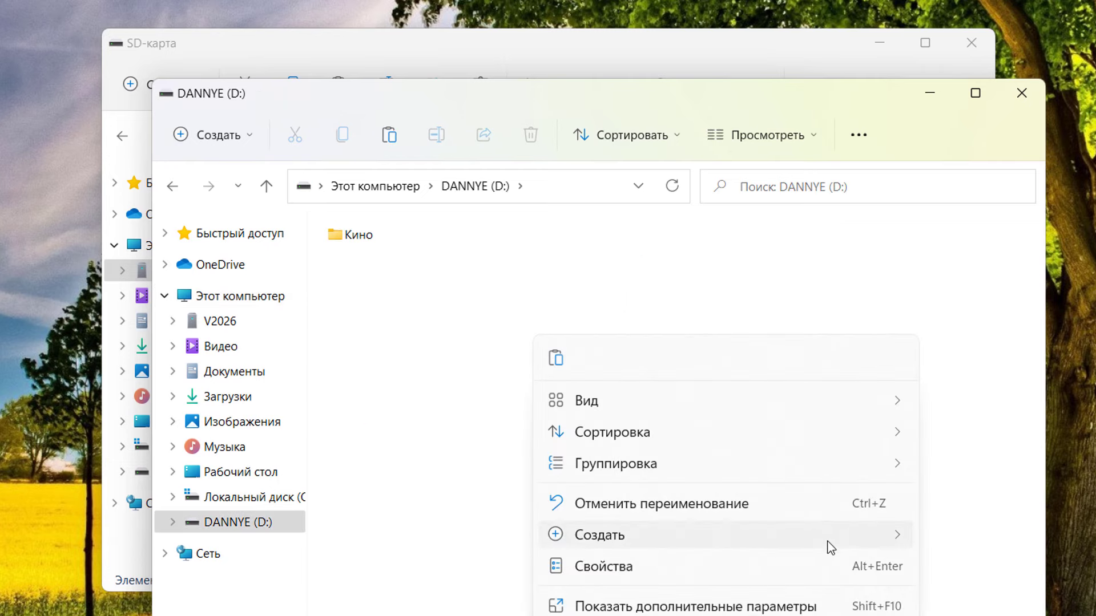
mouse_move(828, 536)
left_click(974, 281)
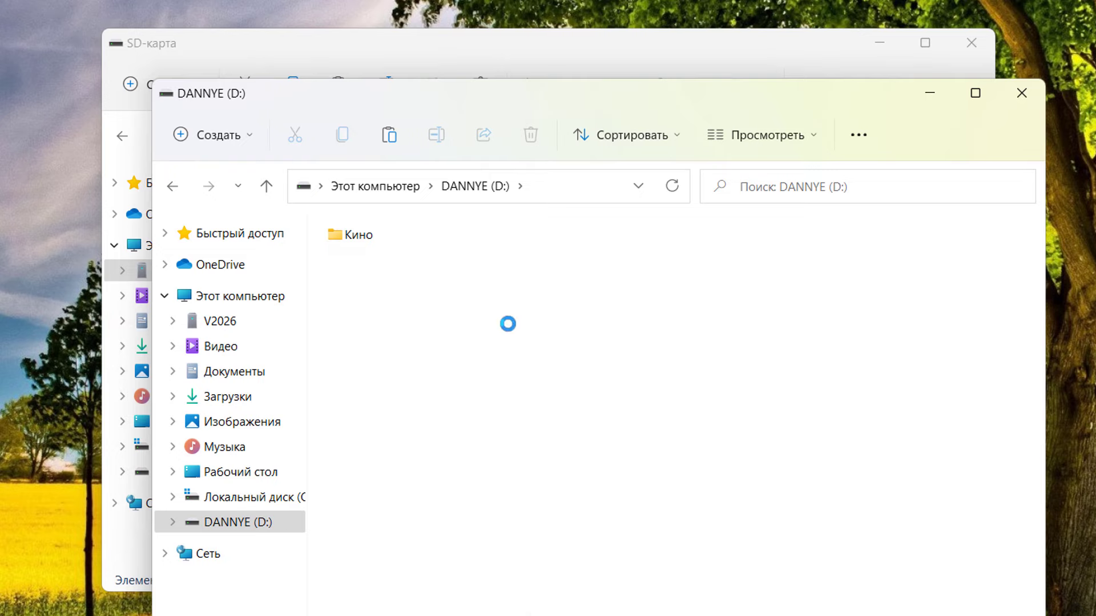
left_click(448, 313)
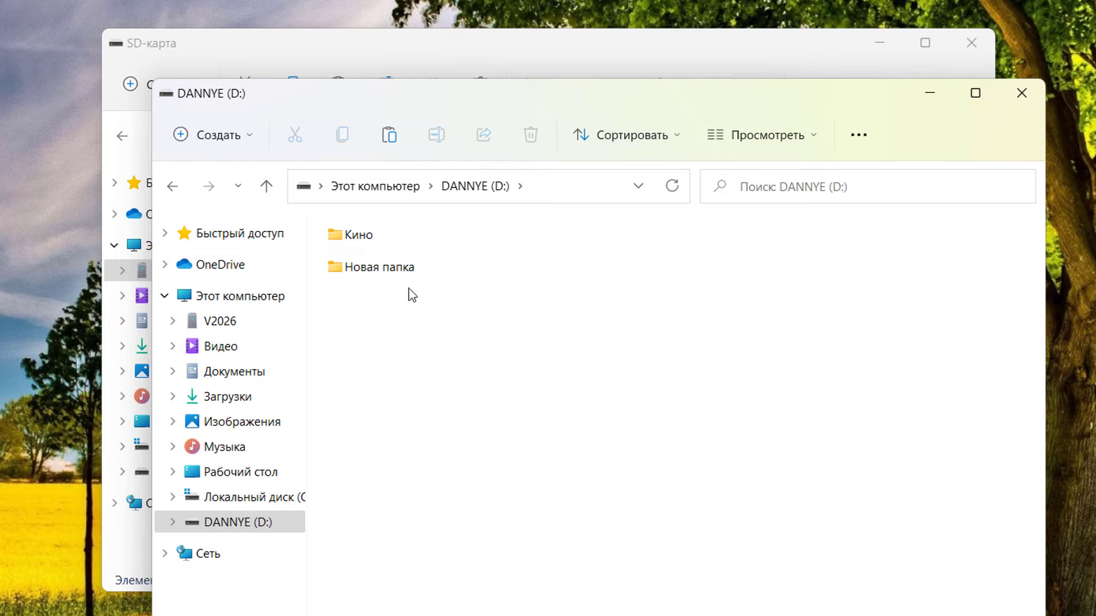
left_click(382, 273)
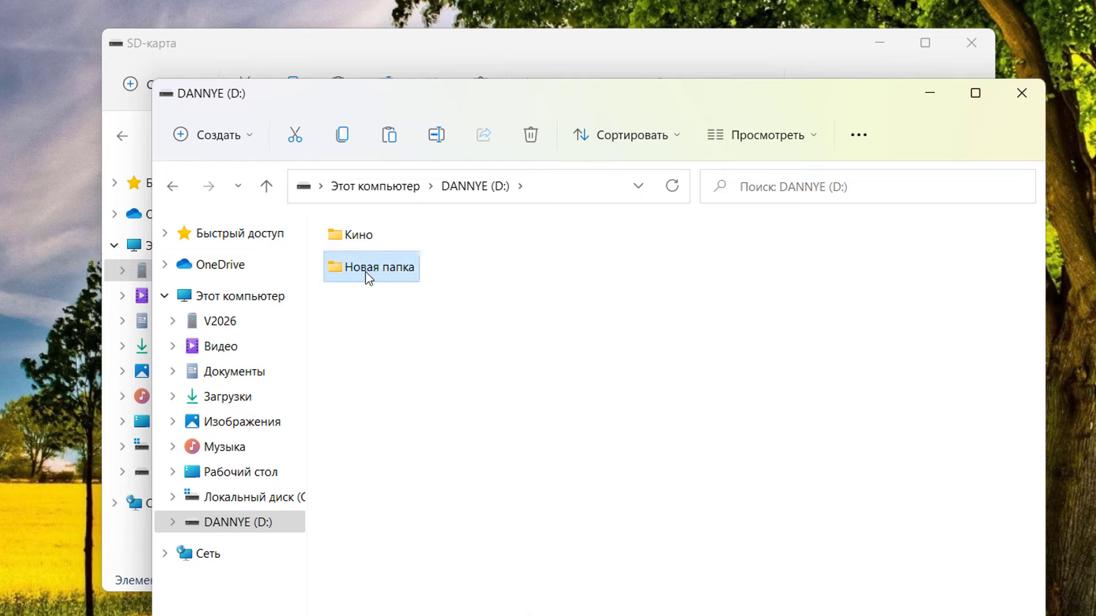
double_click(365, 272)
Arrange the SD card window and the Новая папка window side by side.
left_click_drag(559, 94, 1095, 103)
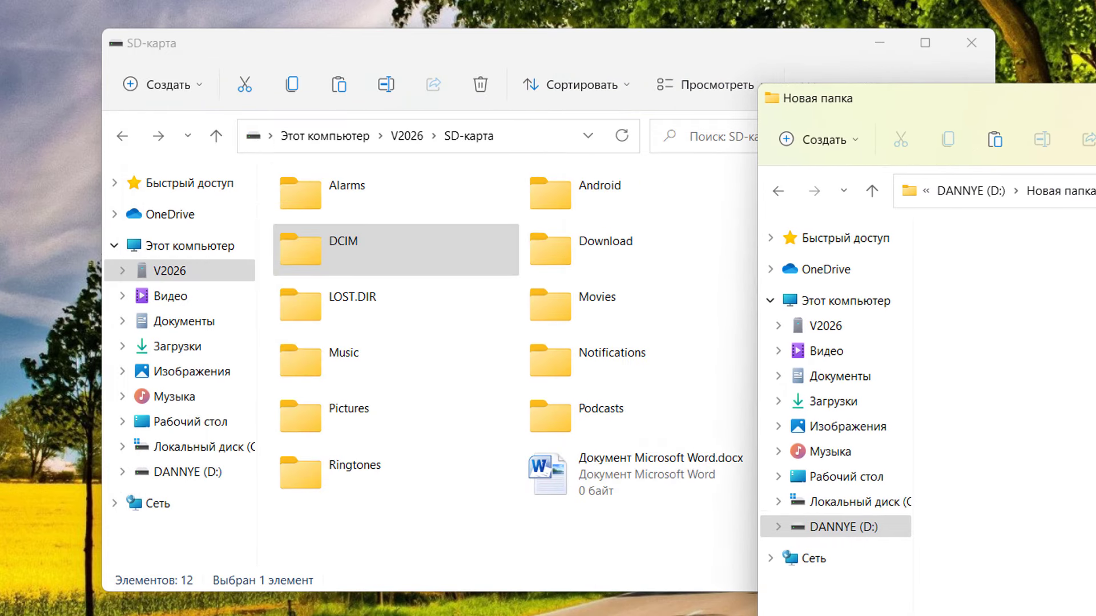
left_click_drag(608, 57, 329, 52)
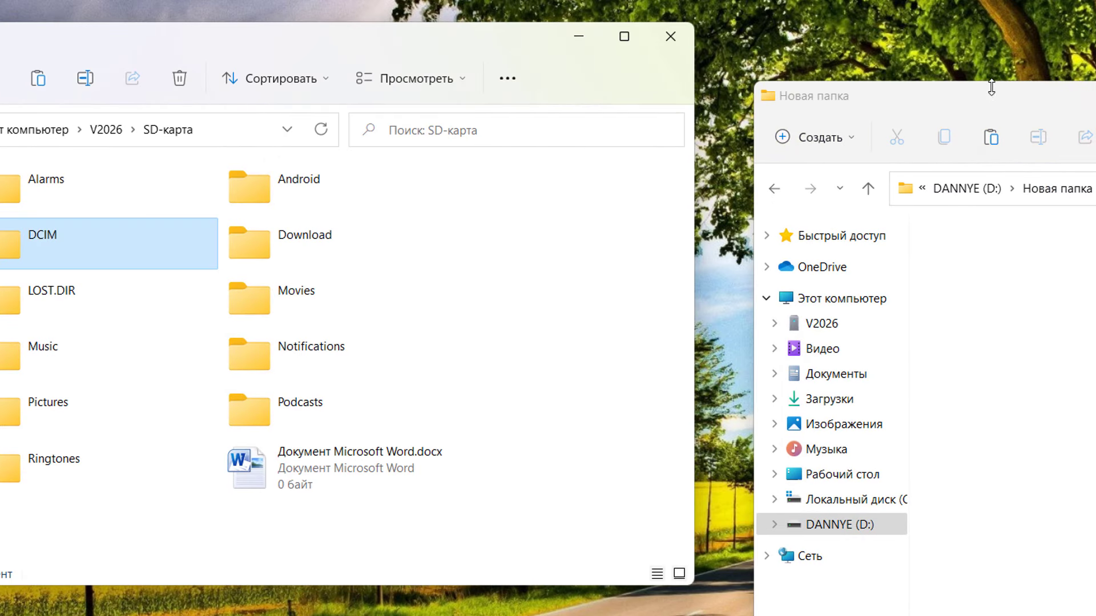
left_click_drag(992, 88, 991, 83)
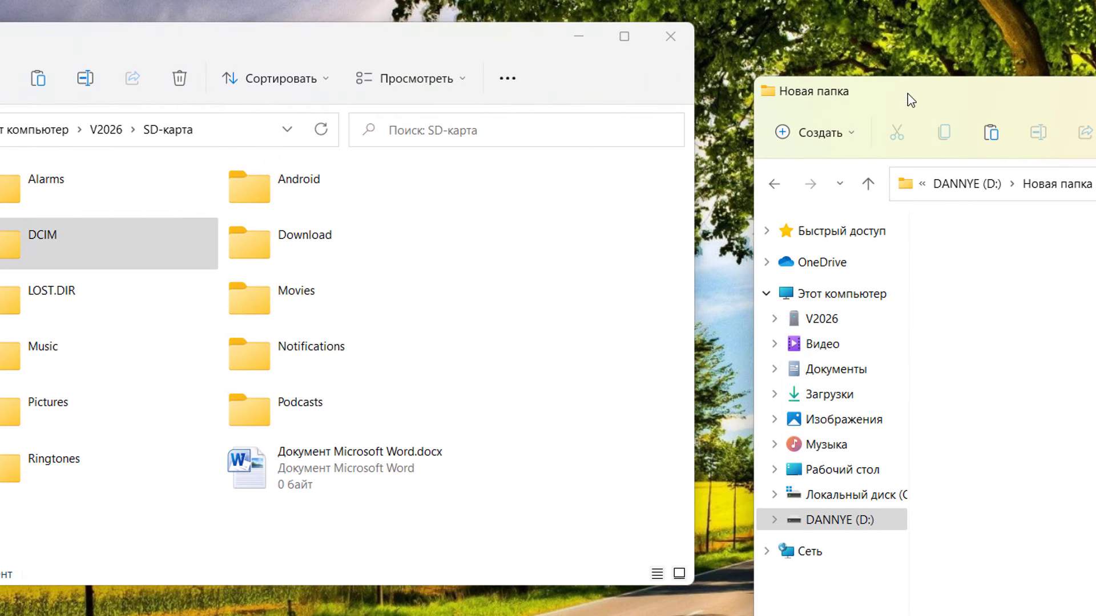
left_click_drag(911, 100, 734, 75)
Copy Документ Microsoft Word.docx from the SD card into Новая папка on drive D:.
left_click(393, 456)
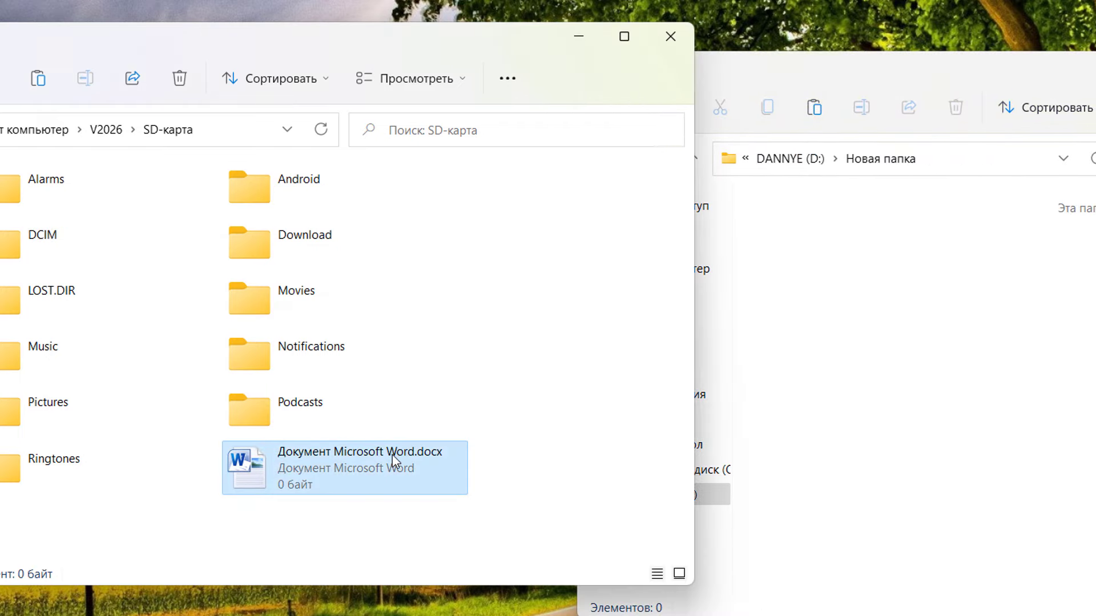
right_click(393, 456)
left_click_drag(393, 457, 1074, 394)
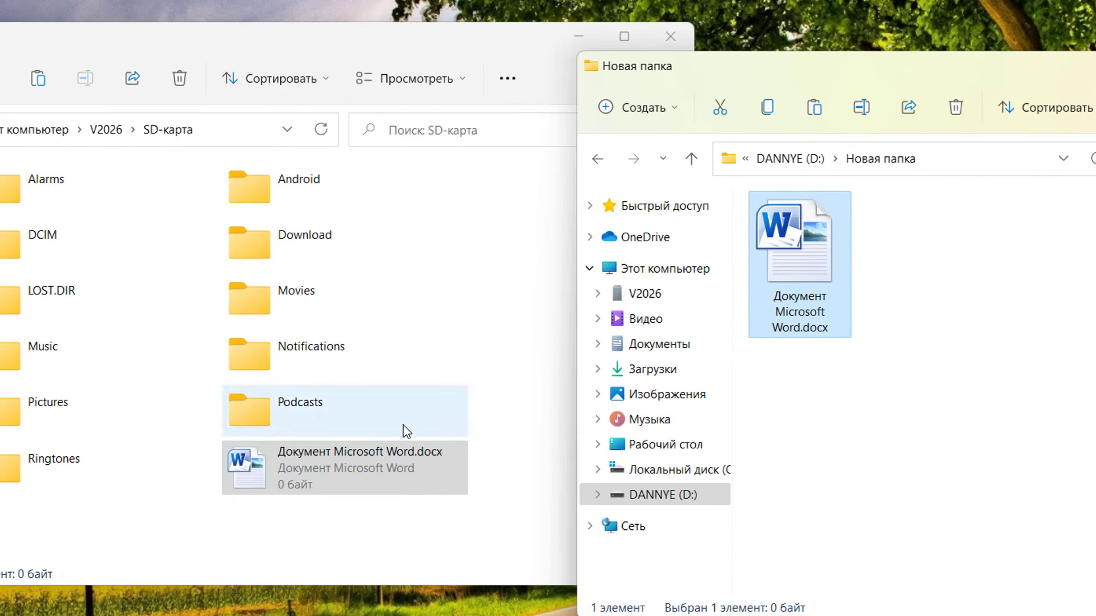
Cut Документ Microsoft Word.docx from the SD card and paste it into Новая папка, replacing the existing copy.
right_click(355, 420)
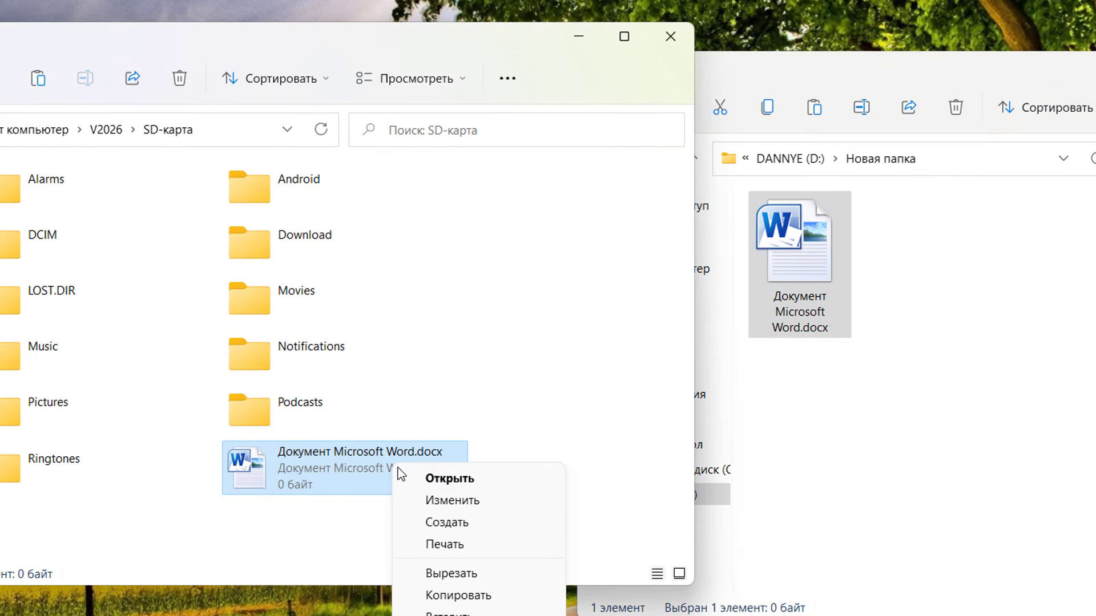
left_click(460, 574)
left_click(957, 288)
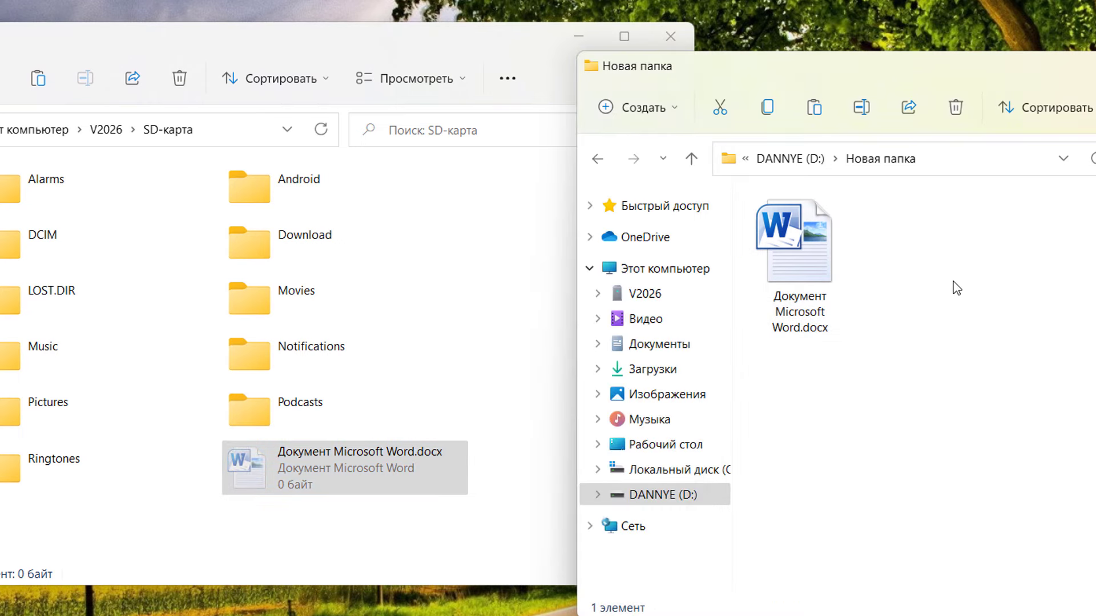
right_click(916, 268)
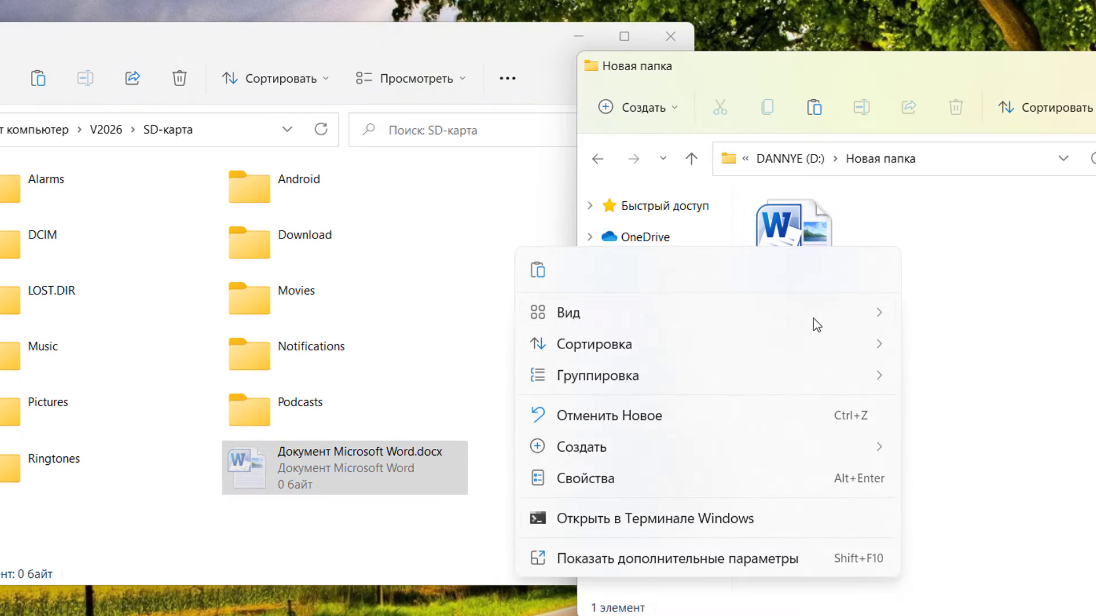
left_click(539, 272)
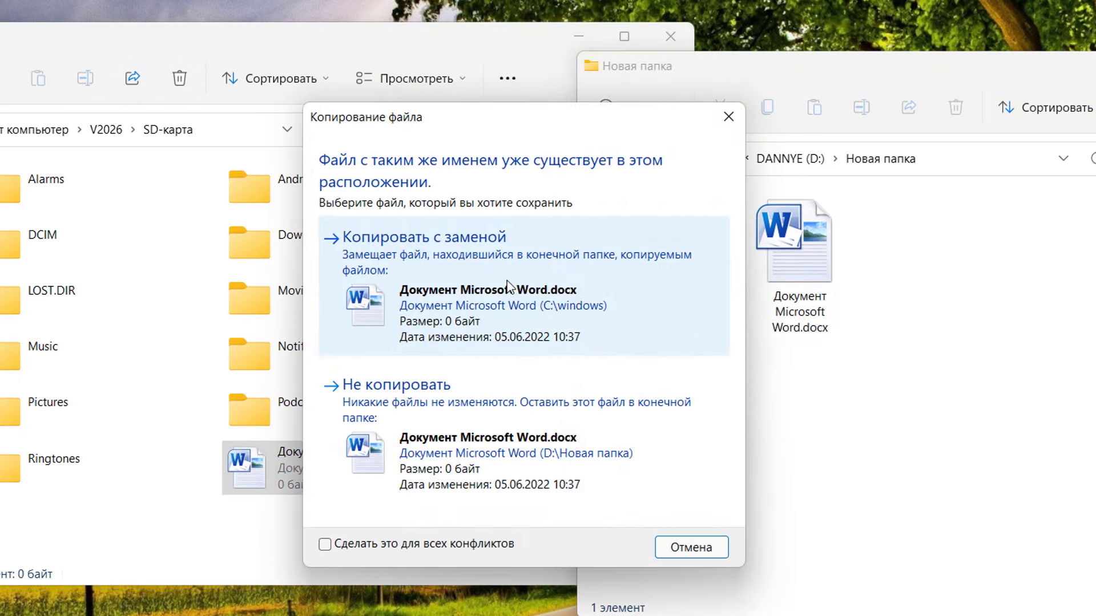
left_click(508, 286)
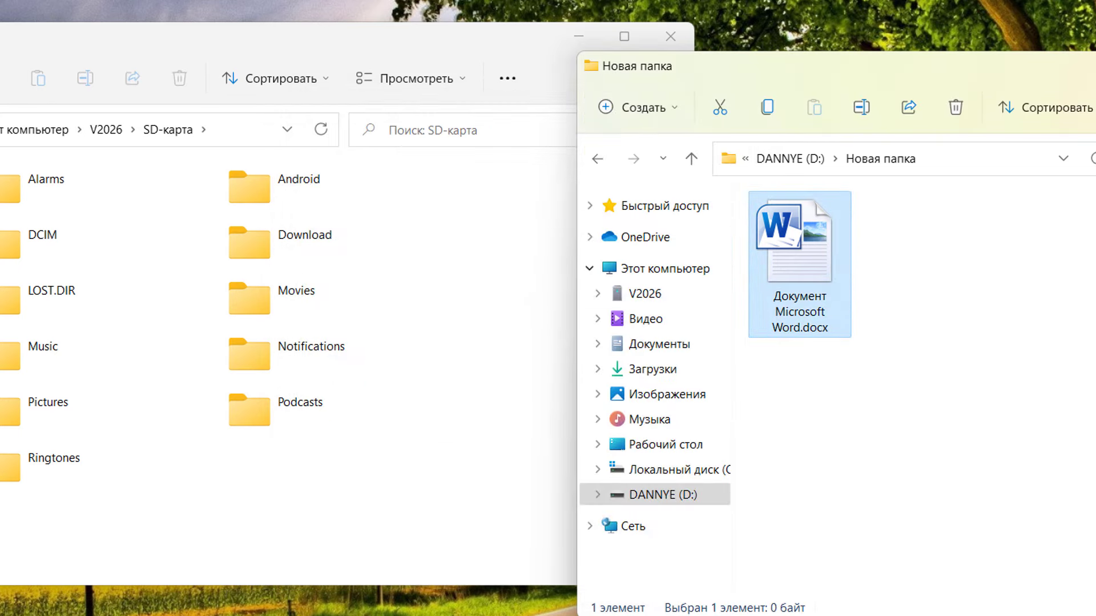
Return to the phone's storage list, enter Внутренний накопитель устройства and open its DCIM folder.
left_click(86, 525)
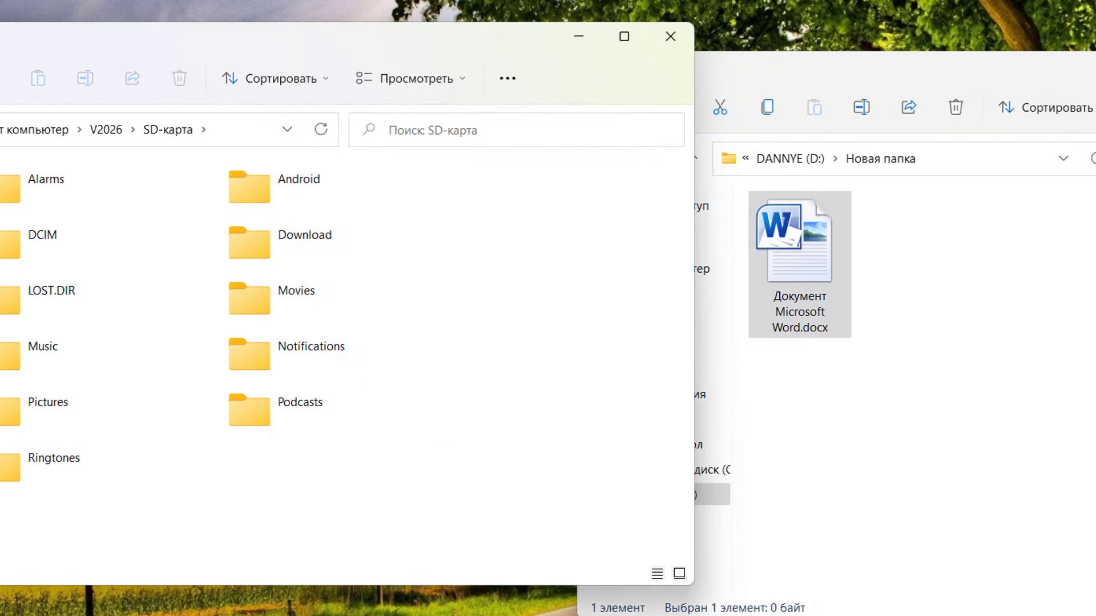
key("alt+Left")
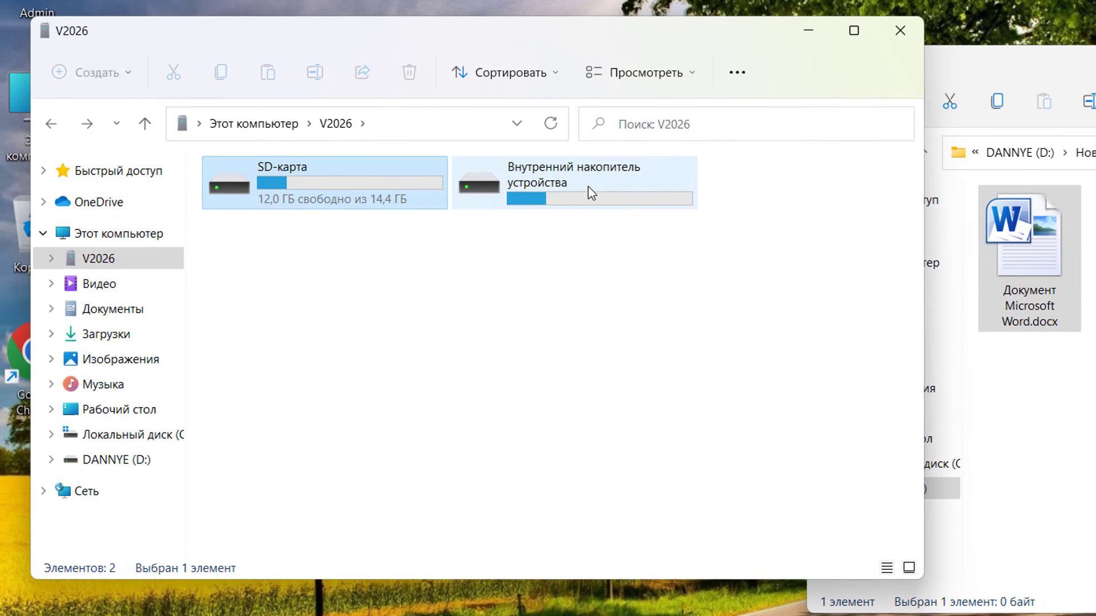
left_click(343, 200)
double_click(572, 193)
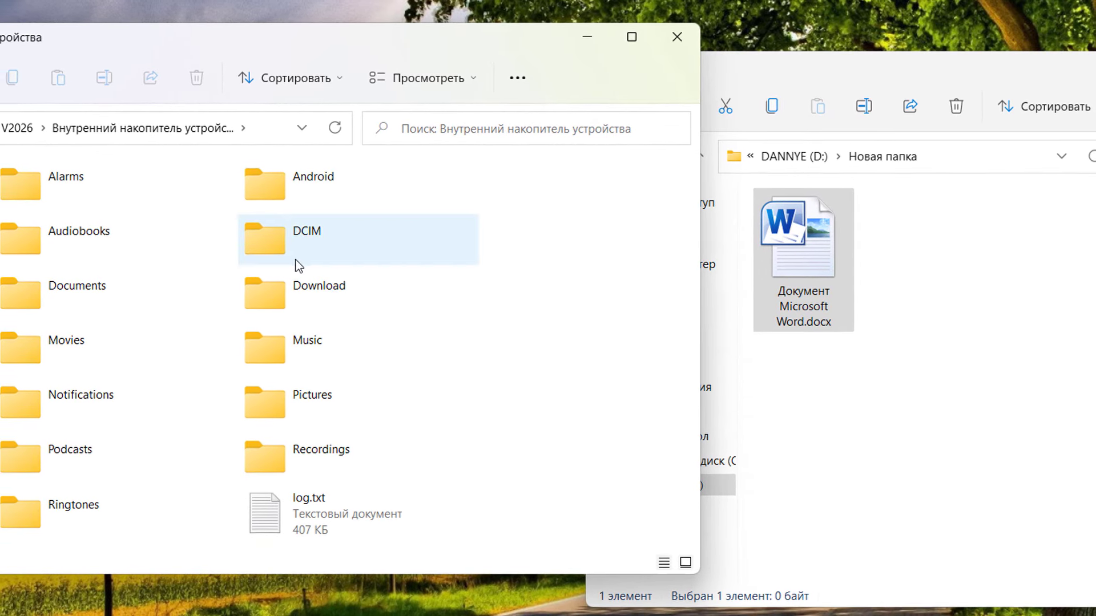
double_click(308, 245)
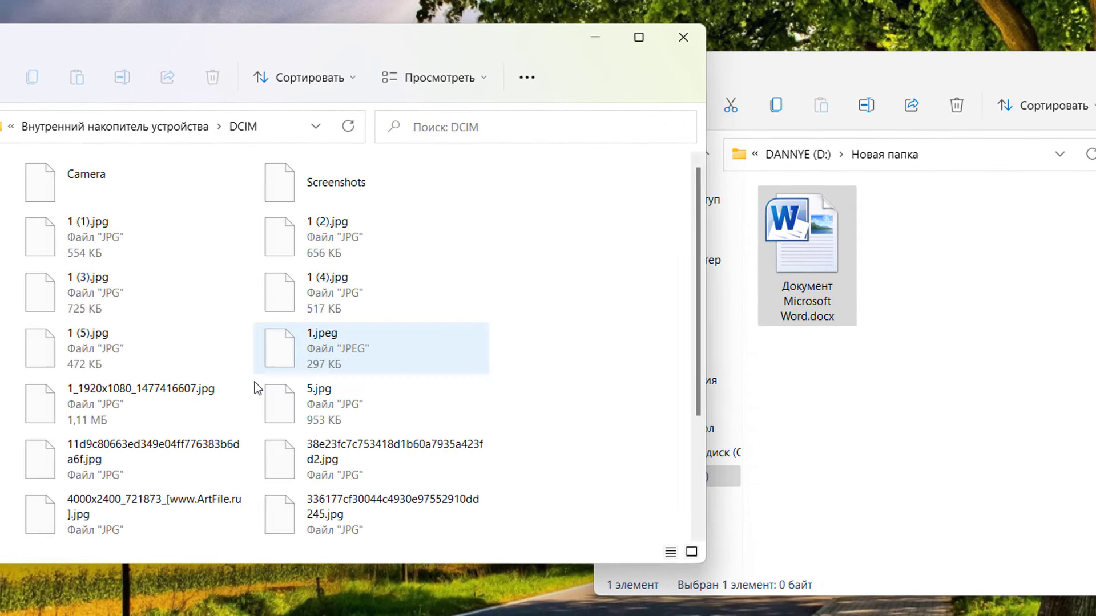
scroll(400, 364, "down", 3)
scroll(402, 367, "up", 3)
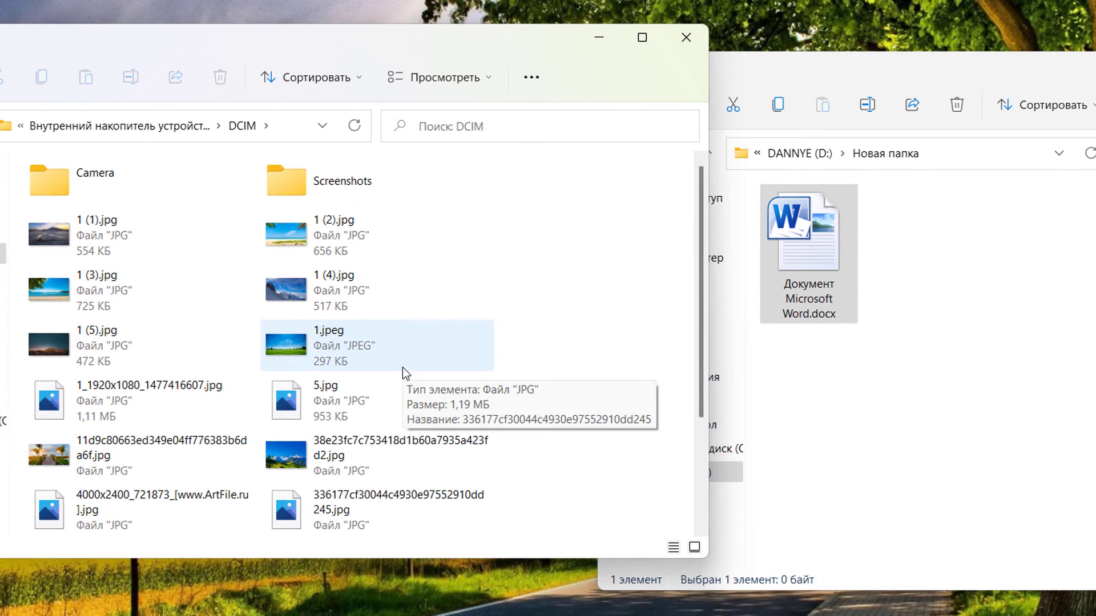
Copy 1 (1).jpg through 1 (5).jpg and 1.jpeg from the internal storage's DCIM folder into Новая папка on drive D:.
left_click(582, 236)
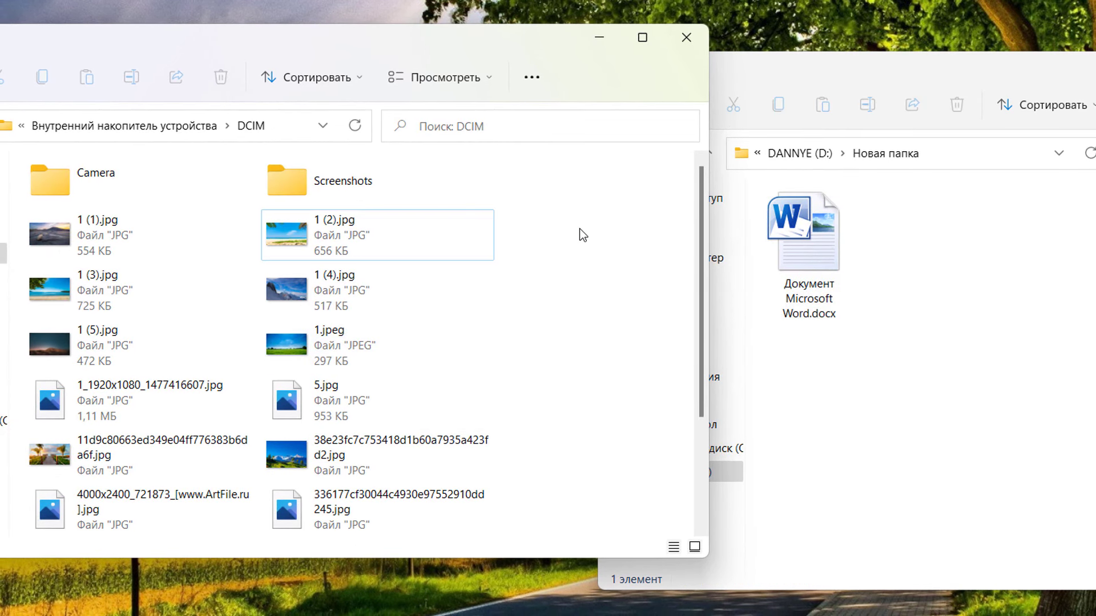
left_click_drag(577, 226, 134, 355)
right_click(133, 349)
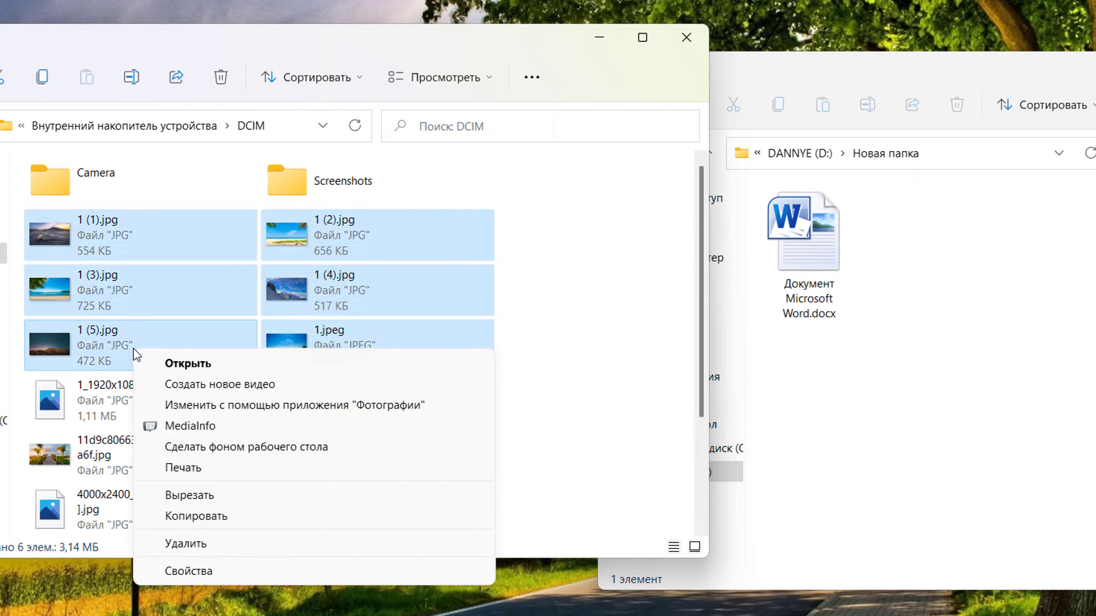
left_click(196, 516)
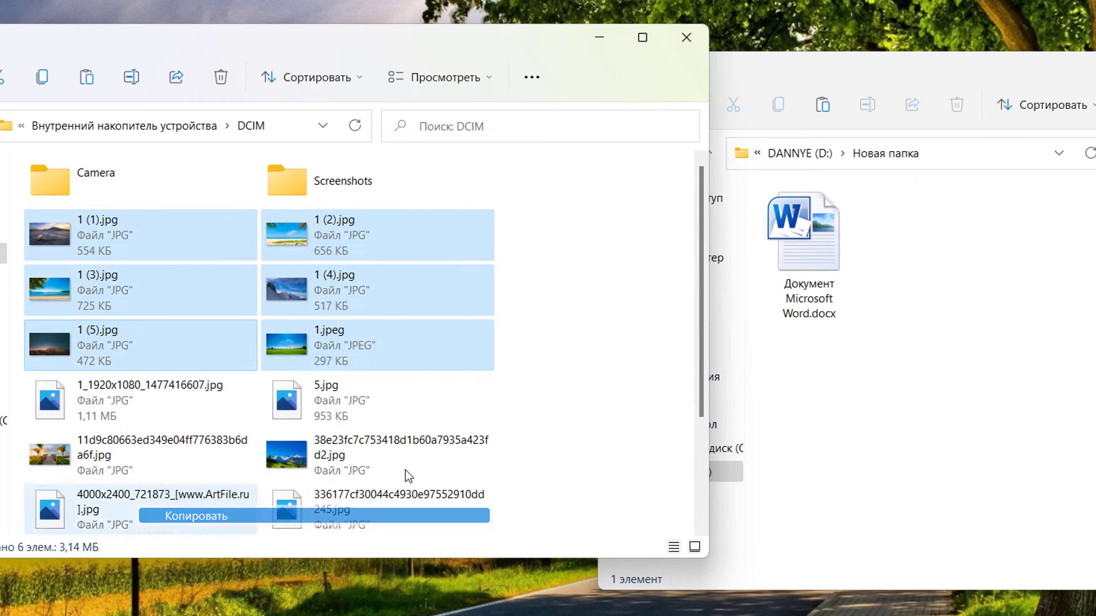
left_click(925, 324)
right_click(961, 245)
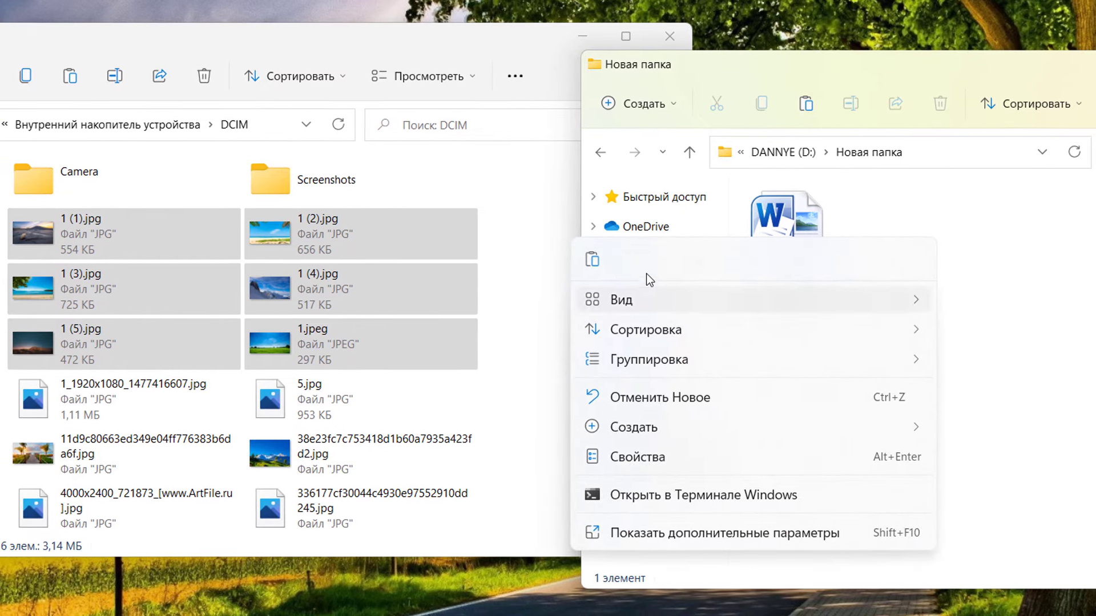
left_click(612, 260)
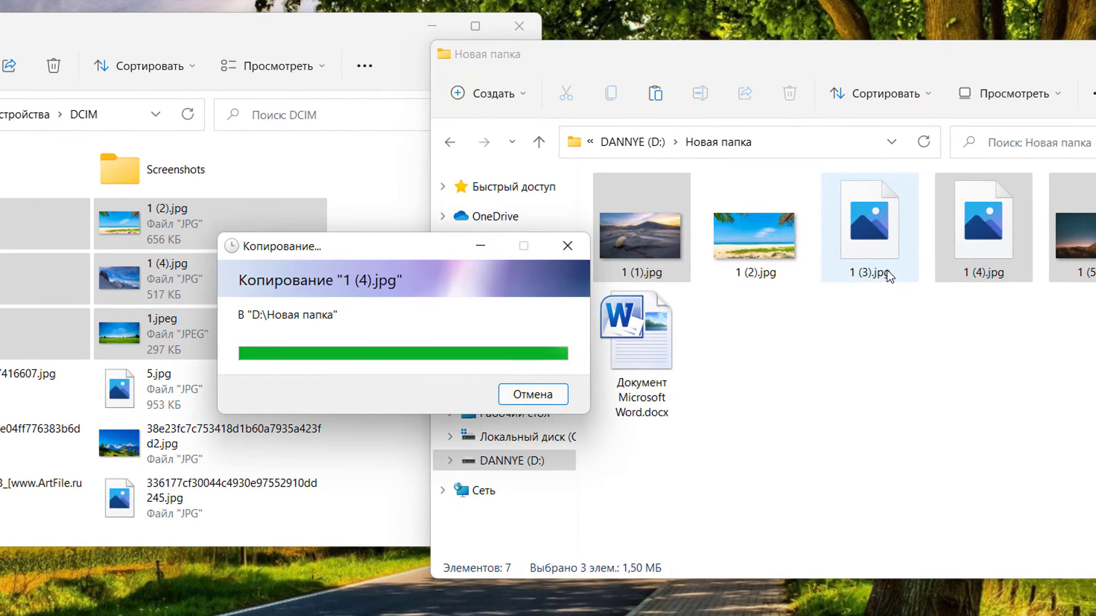
Look inside the Camera subfolder of DCIM and return to the DCIM folder.
left_click(63, 286)
left_click(303, 272)
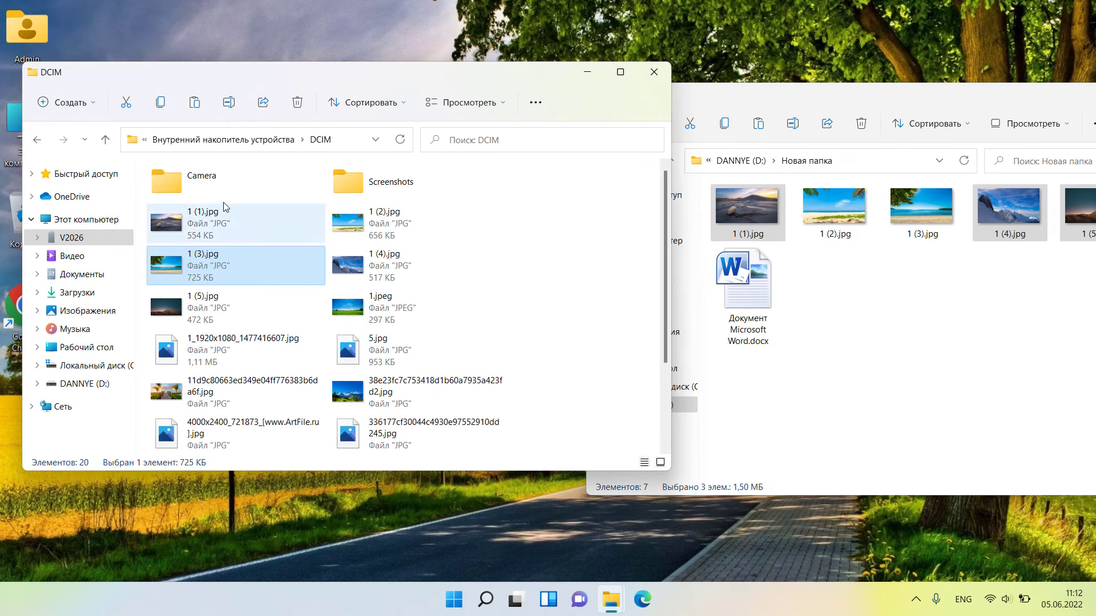
double_click(213, 182)
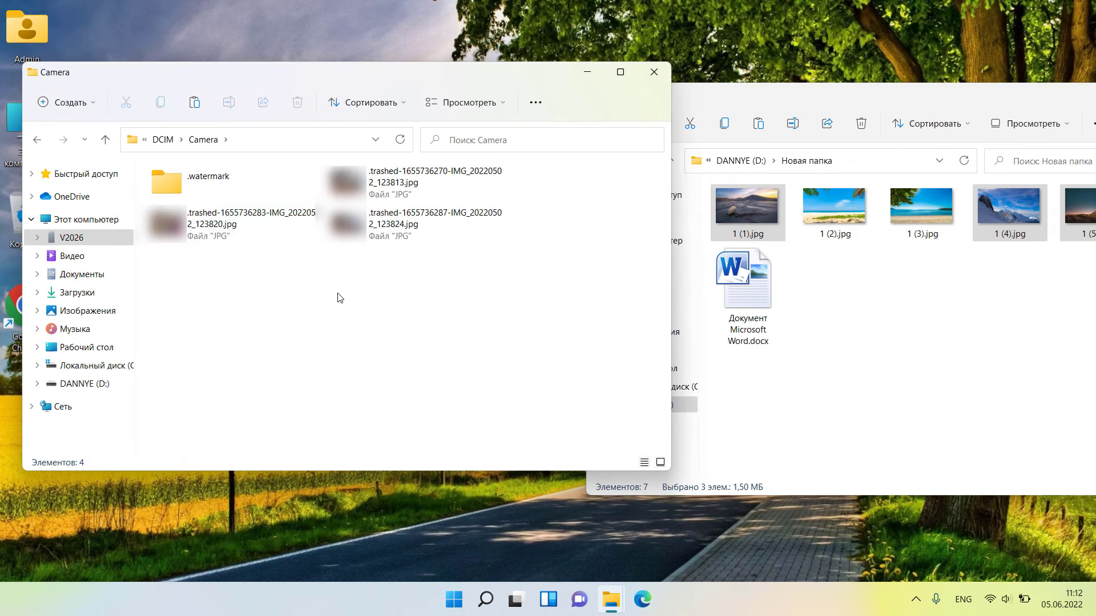
left_click(269, 231)
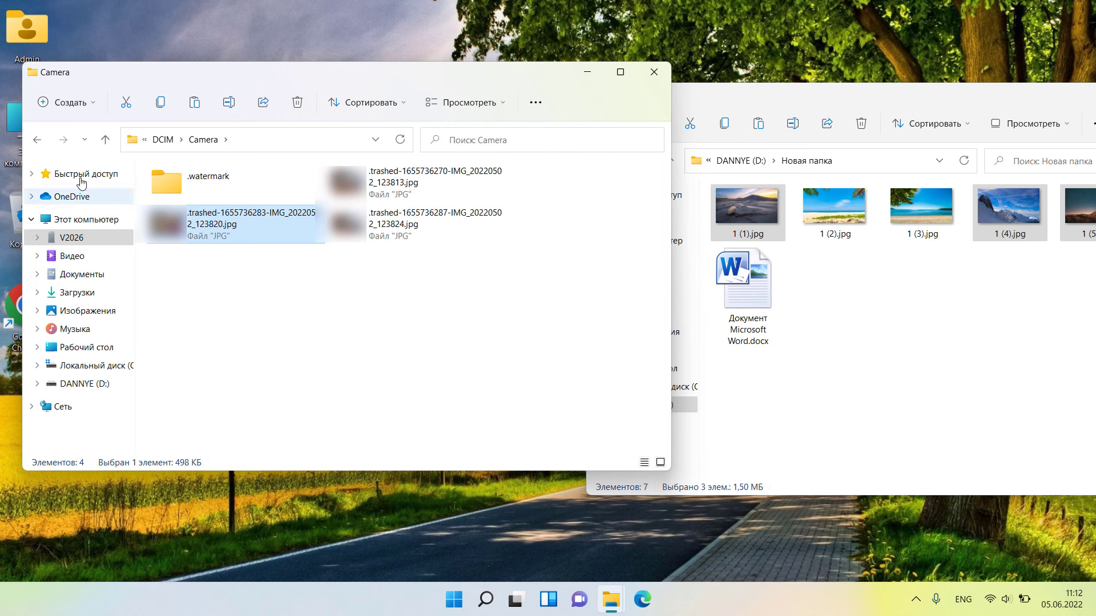
left_click(38, 140)
Cut ozero-prichal-gory.jpg from the DCIM folder and paste it into Новая папка on drive D:.
right_click(103, 453)
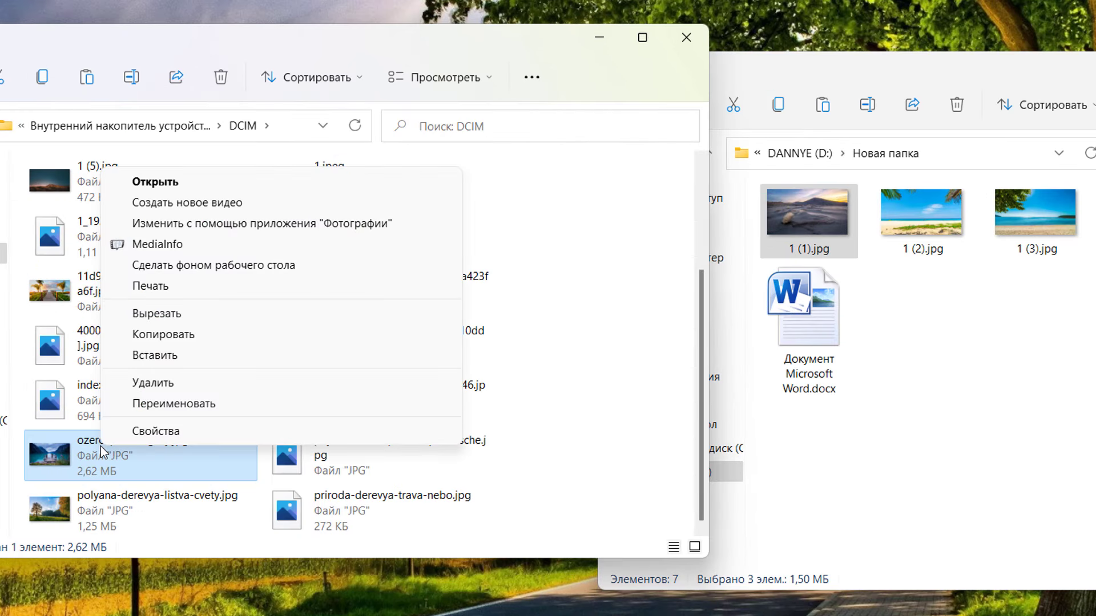
left_click(157, 314)
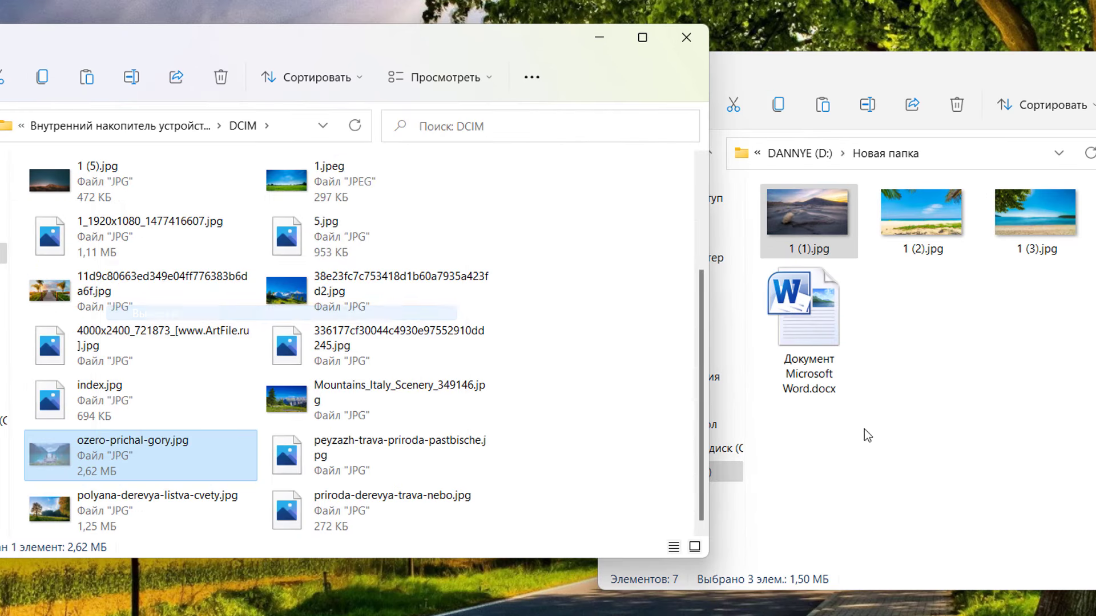
left_click(967, 384)
right_click(962, 350)
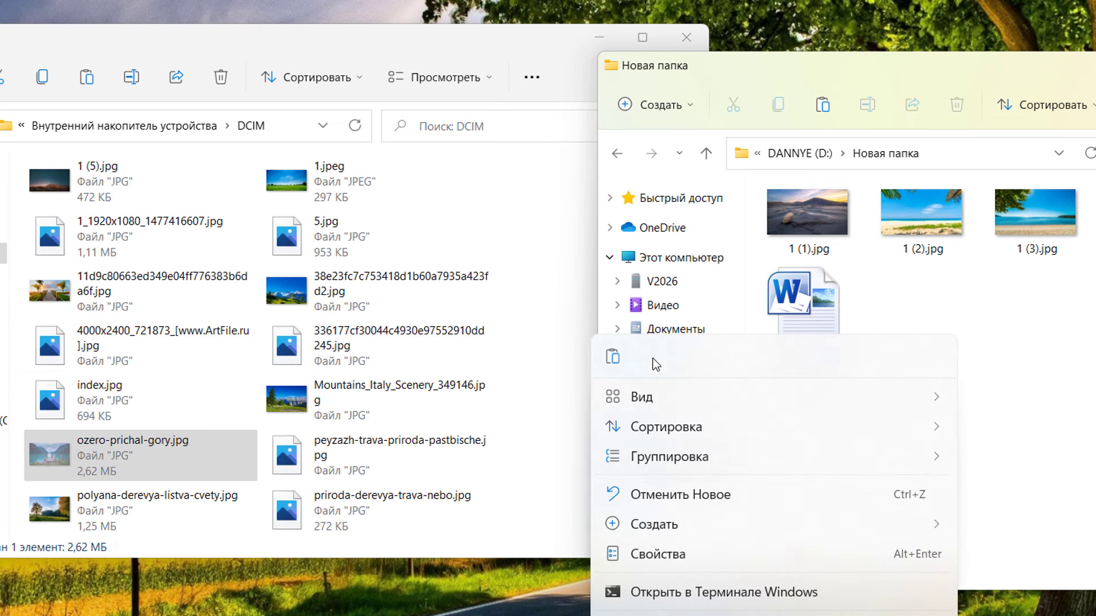
left_click(614, 357)
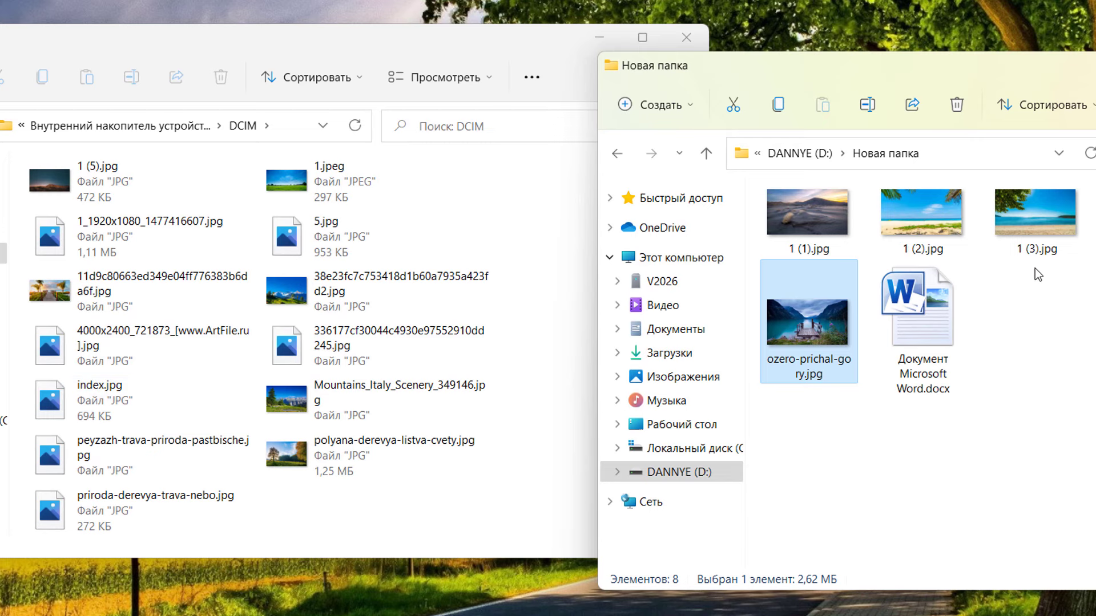
Copy 1 (3).jpg from Новая папка and paste it into the internal storage's DCIM folder.
left_click(120, 126)
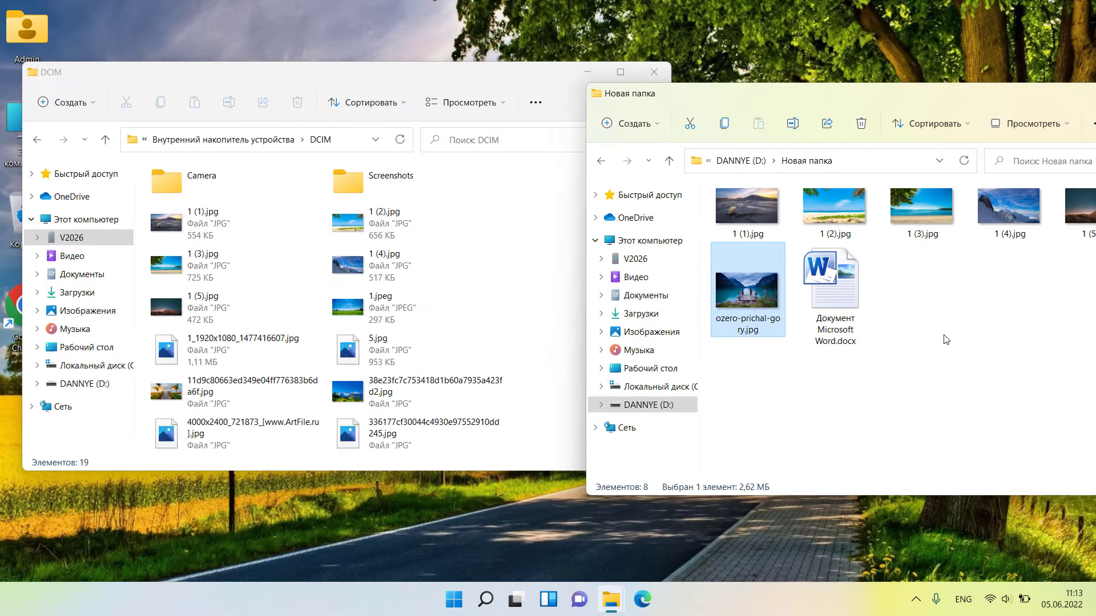
left_click(930, 224)
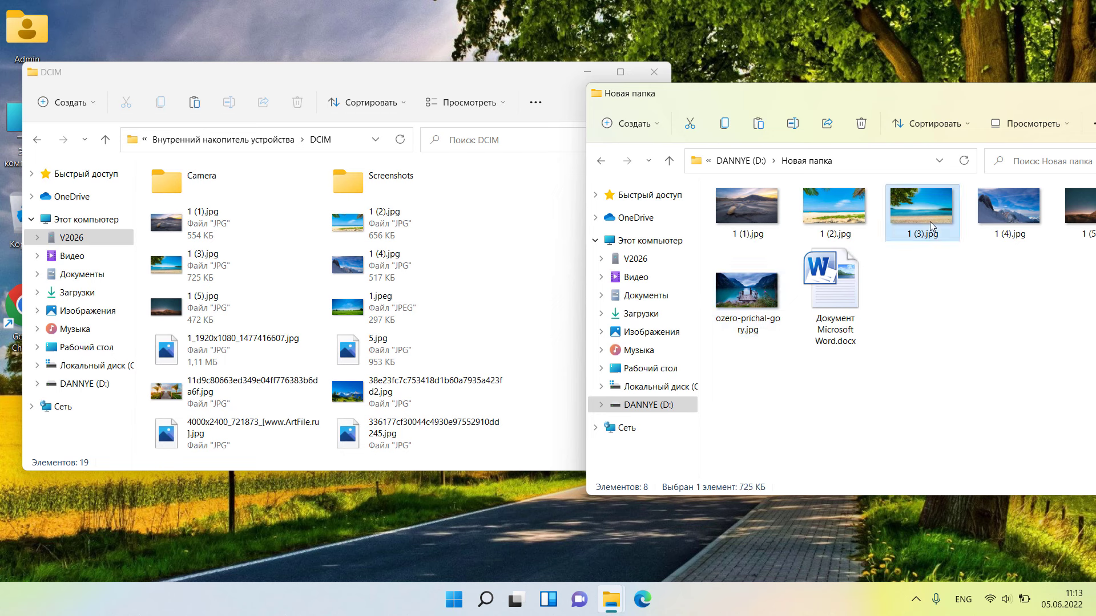
right_click(929, 220)
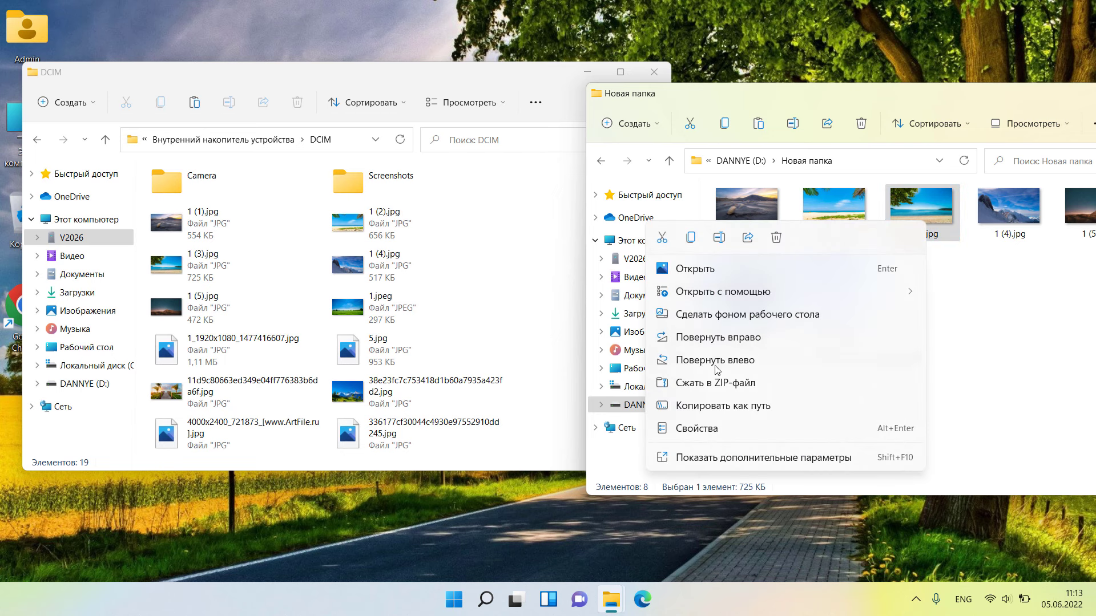
left_click(690, 237)
left_click(436, 325)
scroll(548, 303, "down", 3)
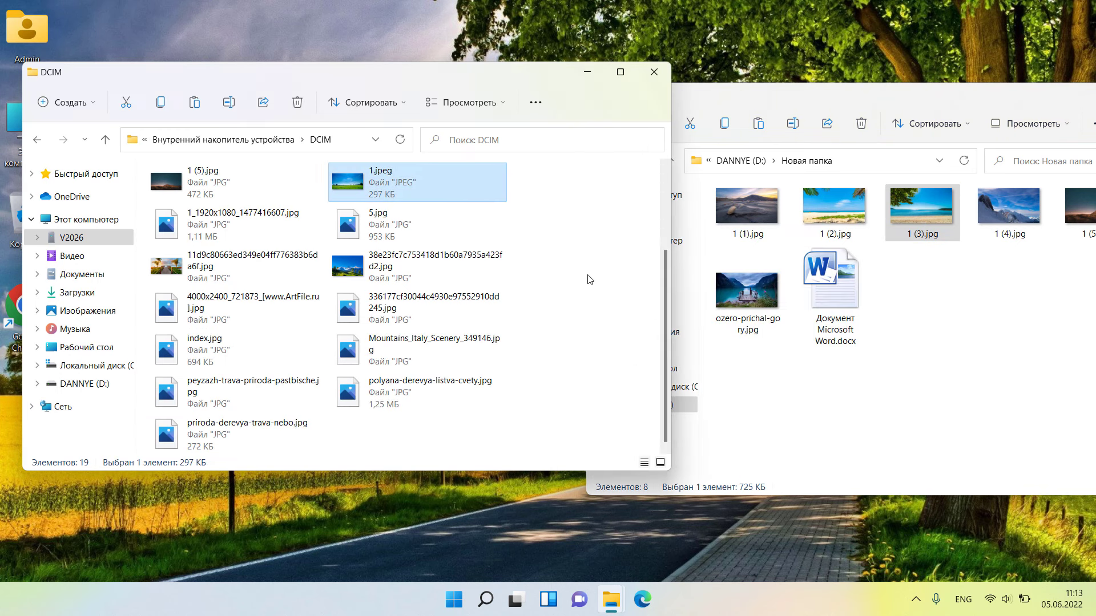
left_click(587, 279)
right_click(597, 284)
left_click(606, 291)
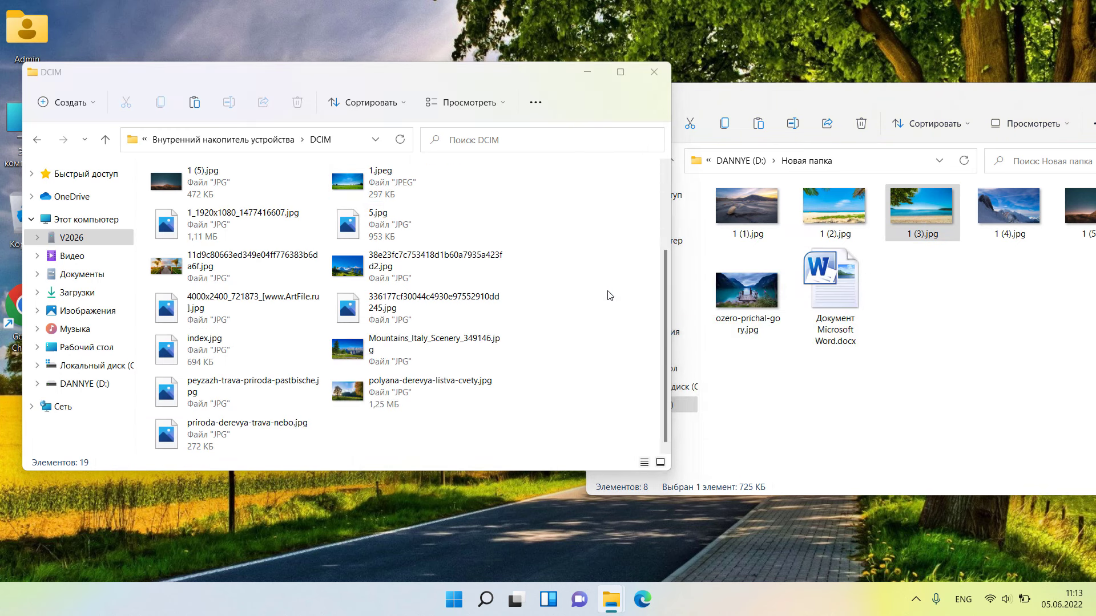
left_click(574, 281)
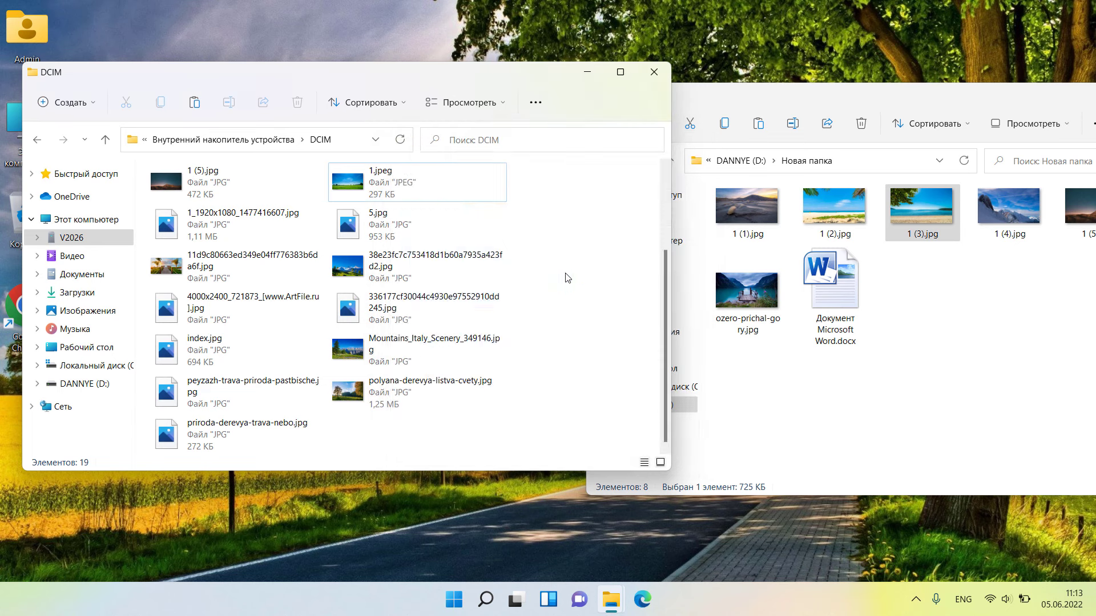
Go back to the phone's storage list, view the contents of SD-карта and return to the list.
left_click(37, 139)
left_click(37, 140)
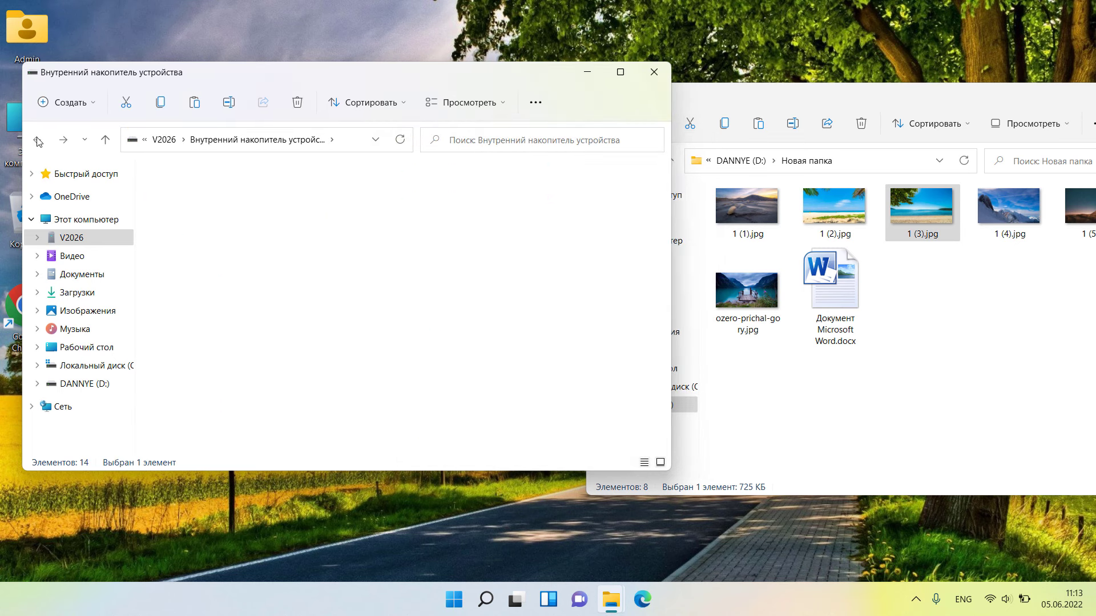
left_click(225, 197)
double_click(225, 197)
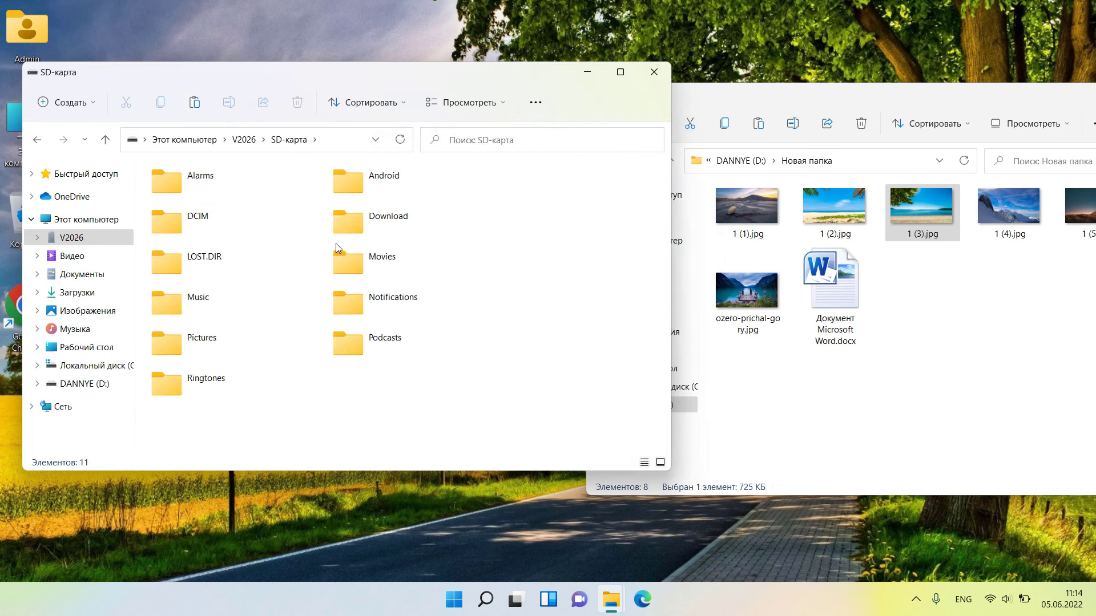
left_click(38, 140)
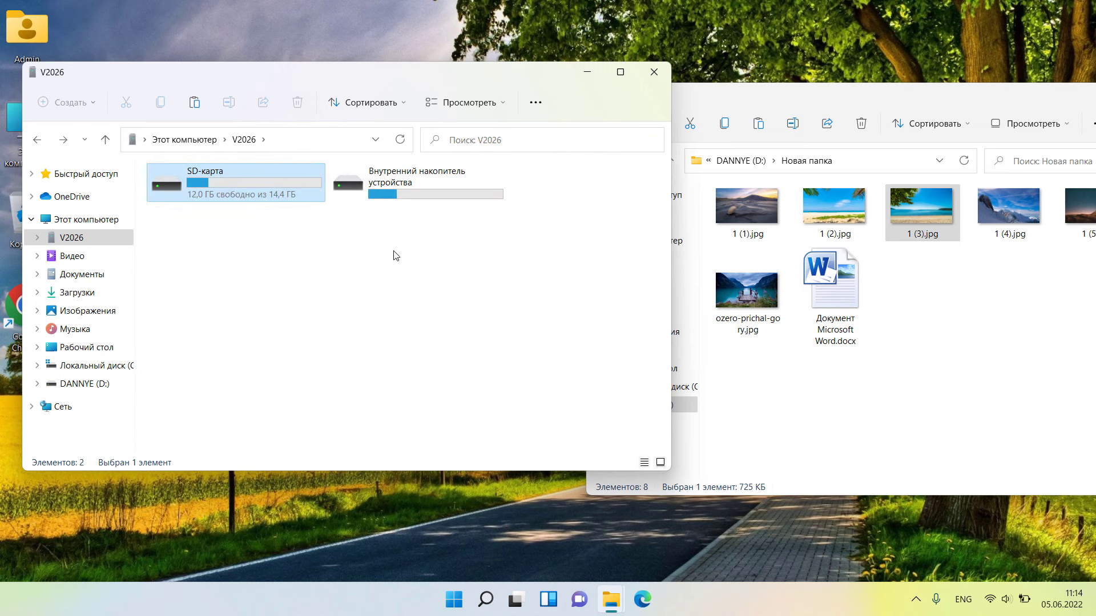
Open DCIM on Внутренний накопитель устройства and cut 1 (1).jpg and 1 (2).jpg.
double_click(393, 187)
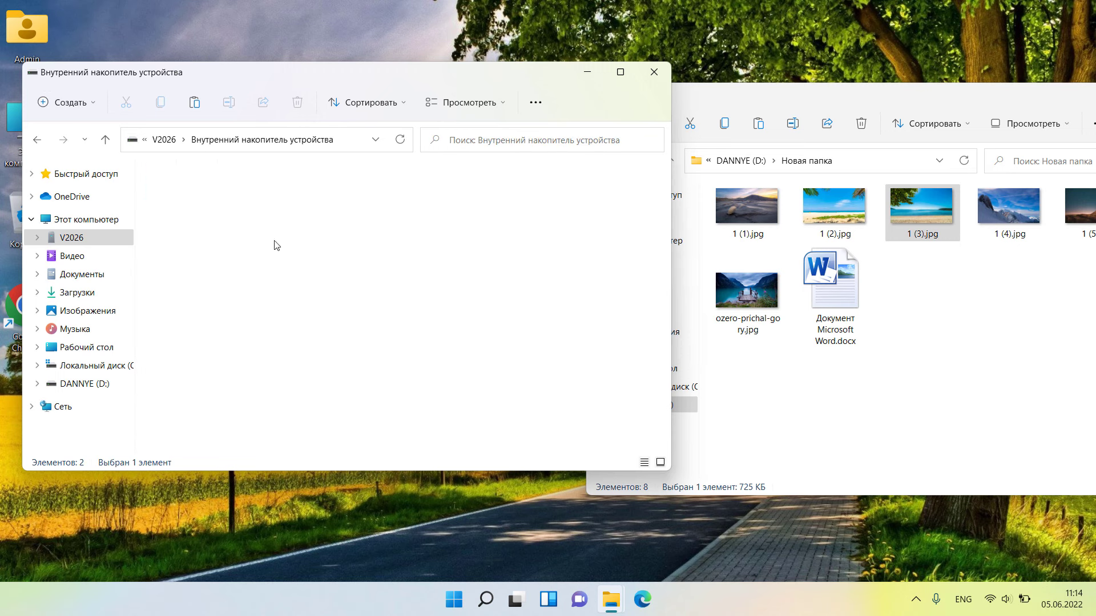
double_click(405, 227)
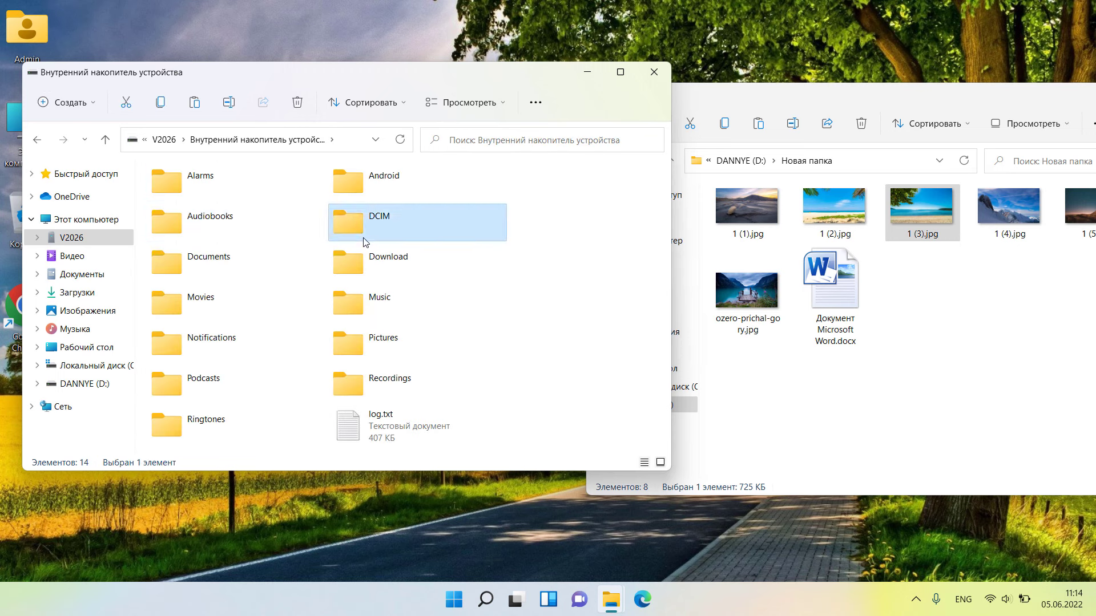
left_click(405, 228, "ctrl")
right_click(405, 227)
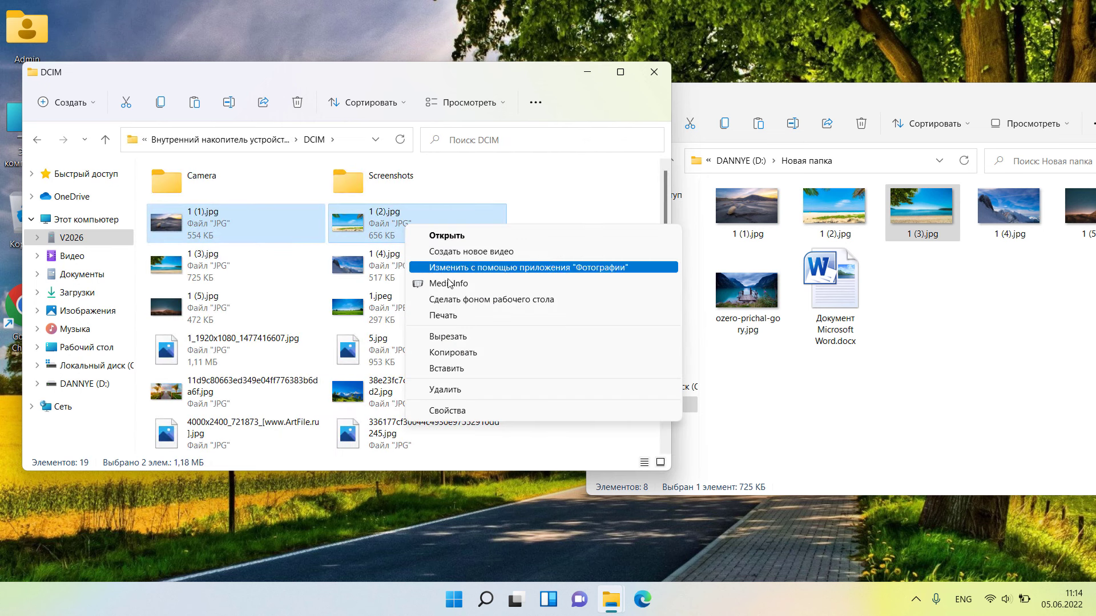
left_click(481, 335)
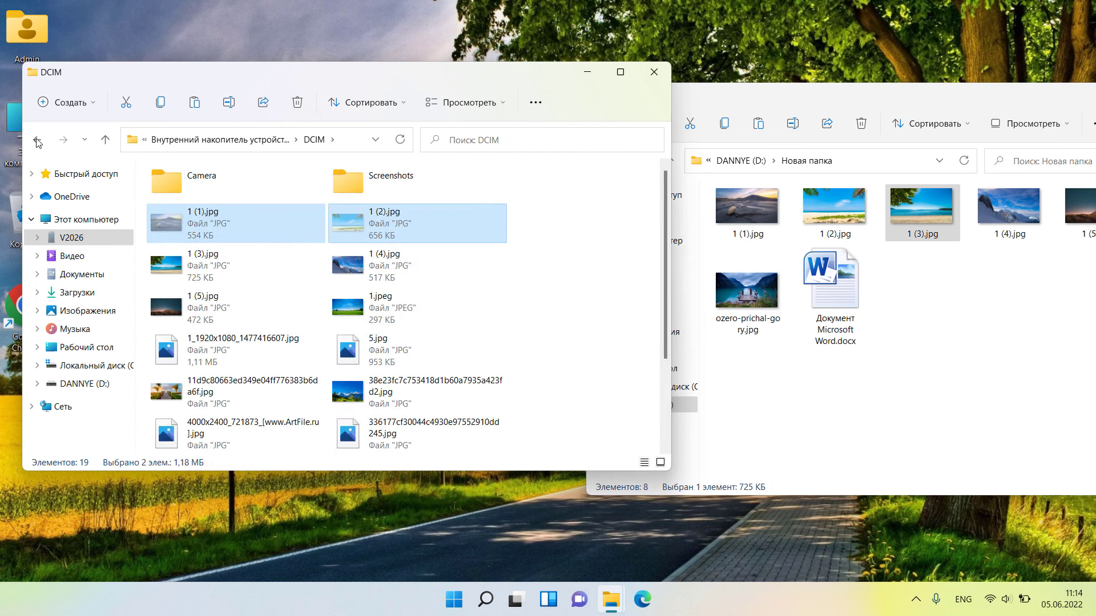
Paste the two cut images into the DCIM folder on SD-карта.
left_click(37, 139)
left_click(37, 140)
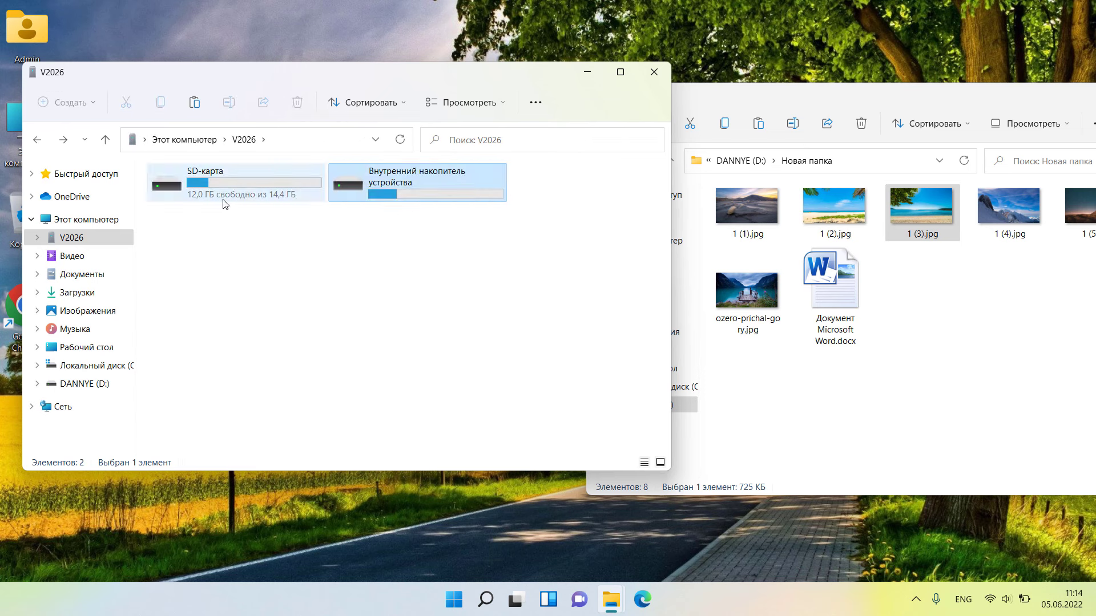
left_click(233, 194)
double_click(218, 192)
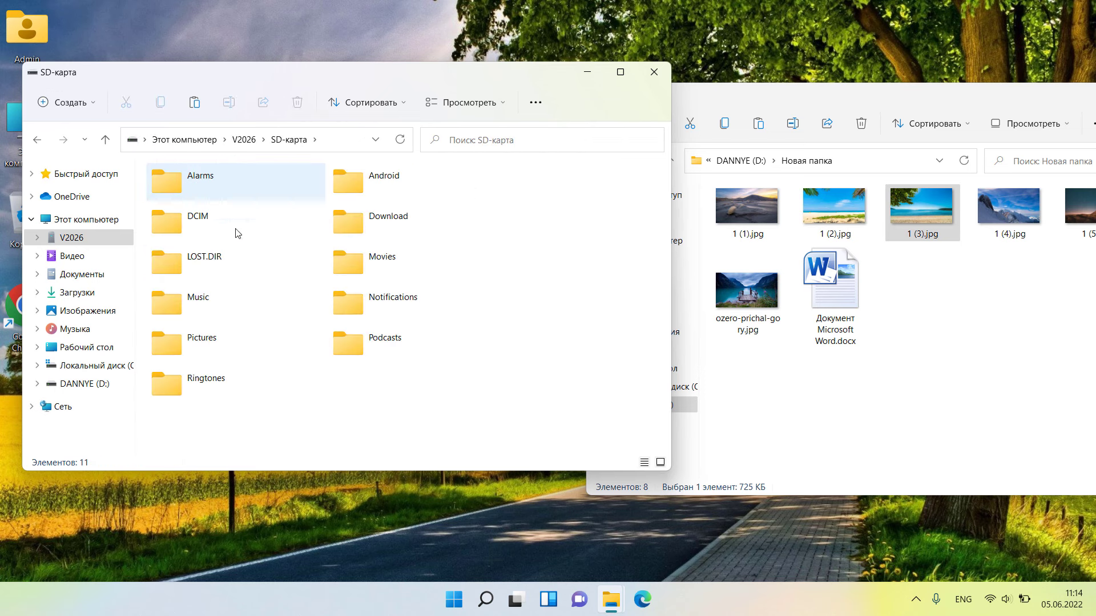
left_click(190, 234)
double_click(190, 234)
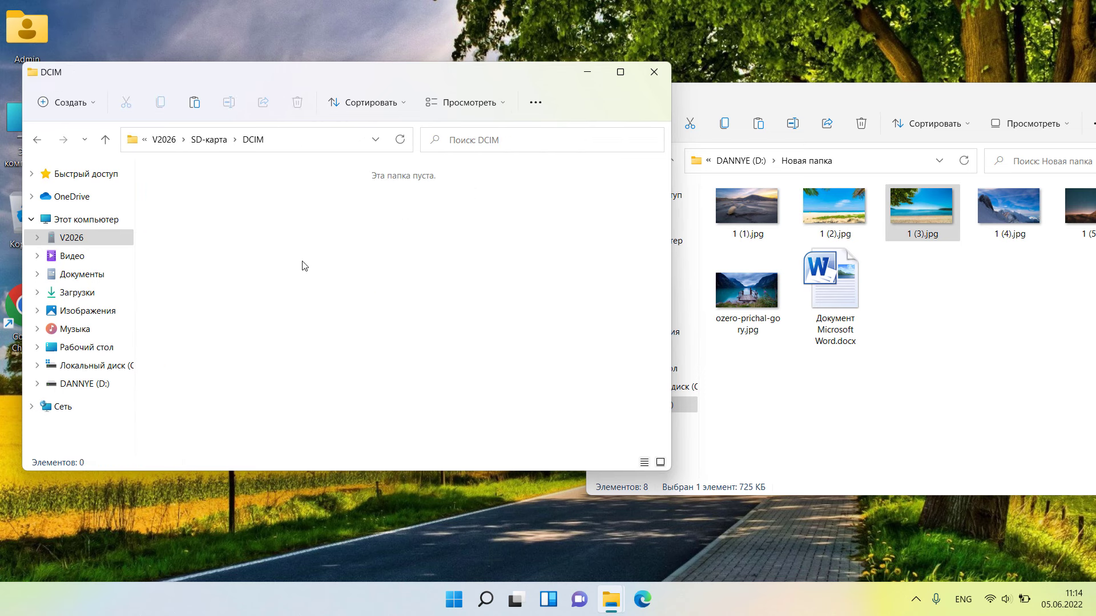
right_click(288, 227)
left_click(311, 239)
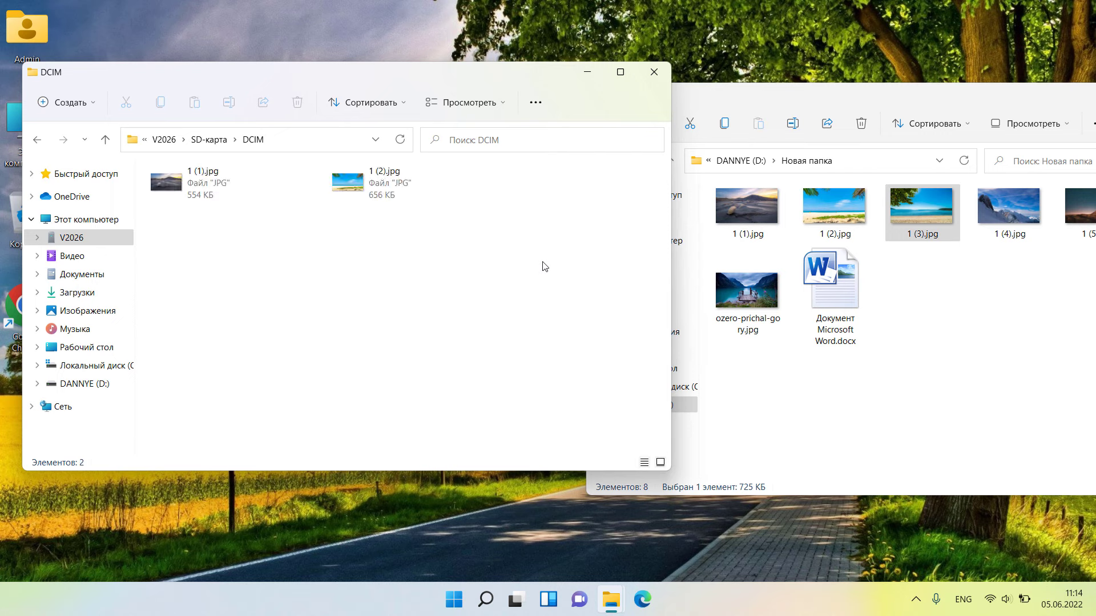
Copy Документ Microsoft Word.docx from Новая папка to the root of SD-карта.
left_click(830, 285)
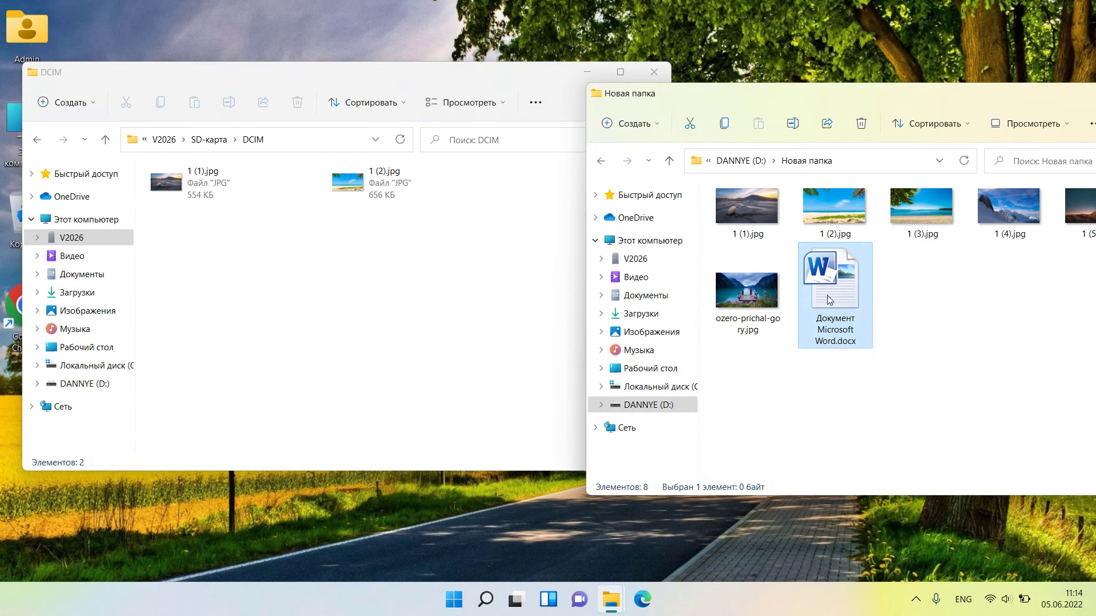
left_click(105, 140)
left_click_drag(836, 293, 398, 392)
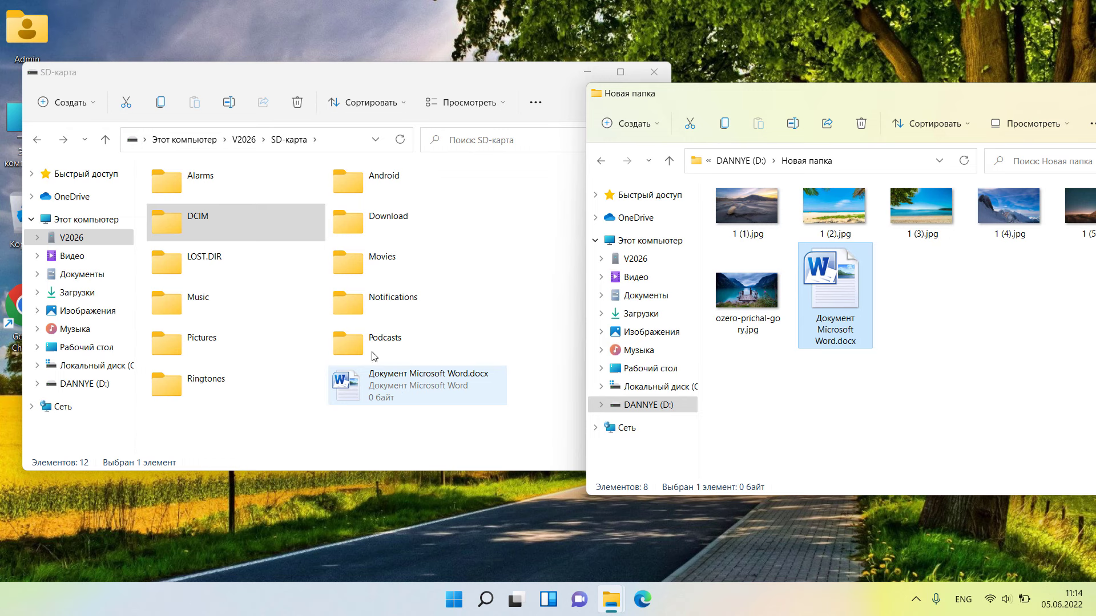
Copy Документ Microsoft Word.docx from Новая папка to the root of Внутренний накопитель устройства.
left_click(38, 139)
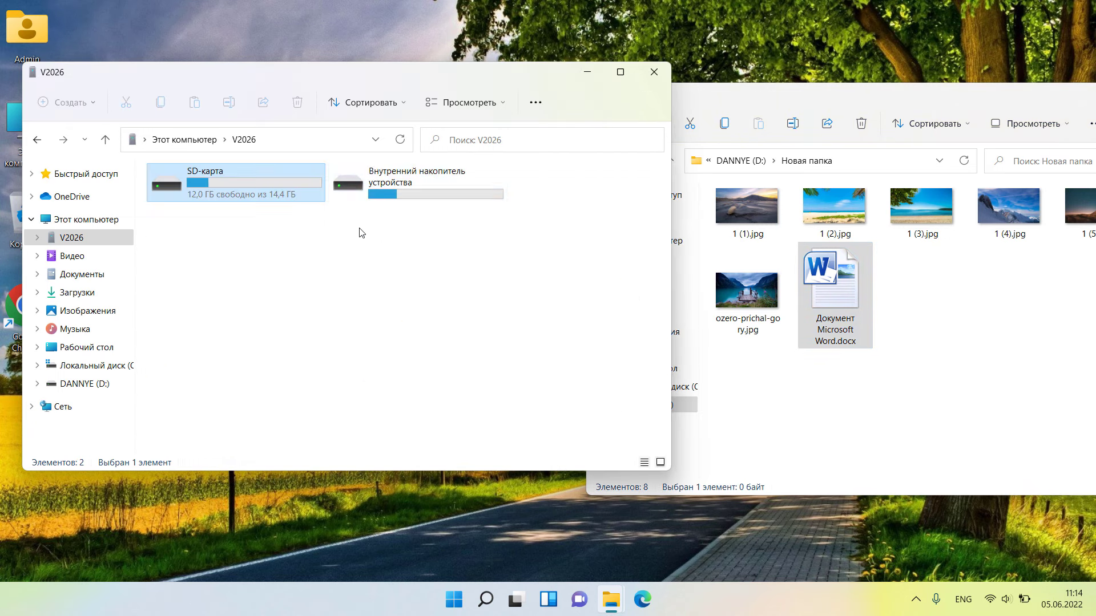
double_click(409, 194)
left_click_drag(851, 305, 524, 378)
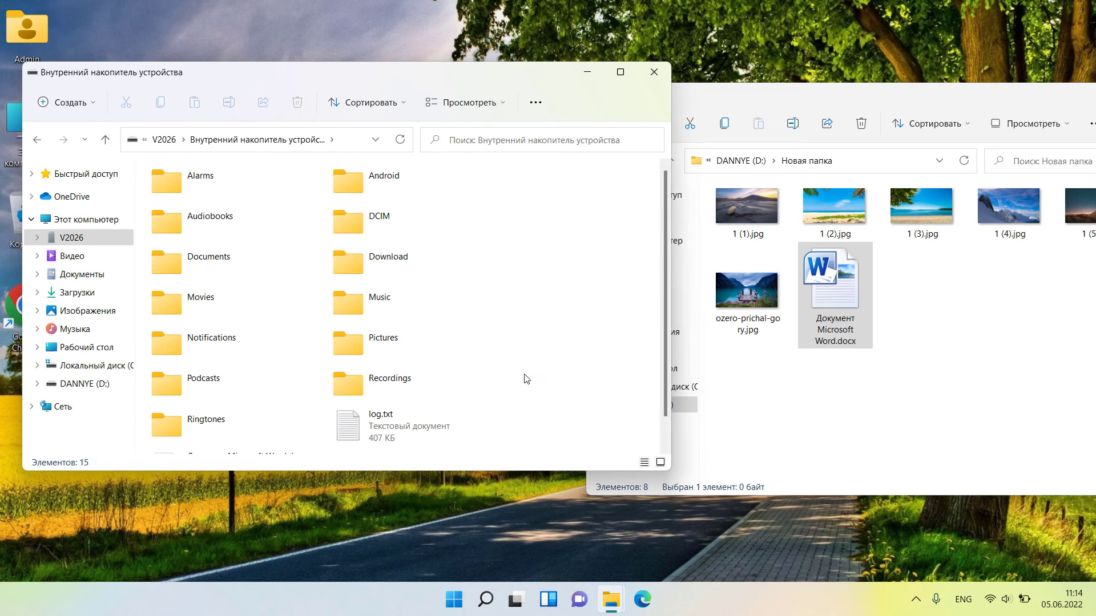
scroll(532, 351, "down", 1)
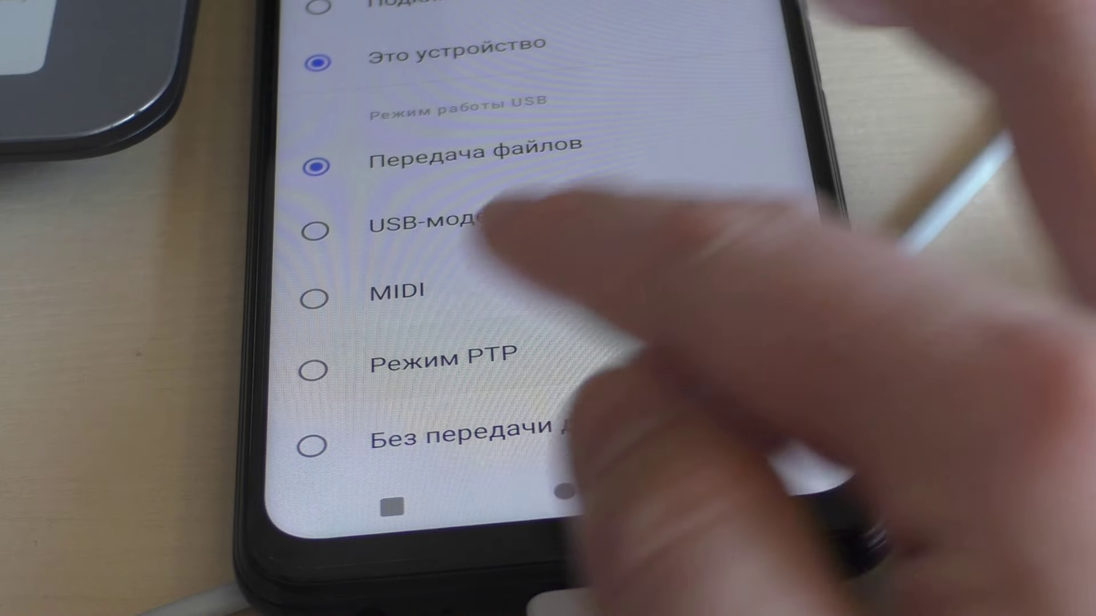
left_click(443, 359)
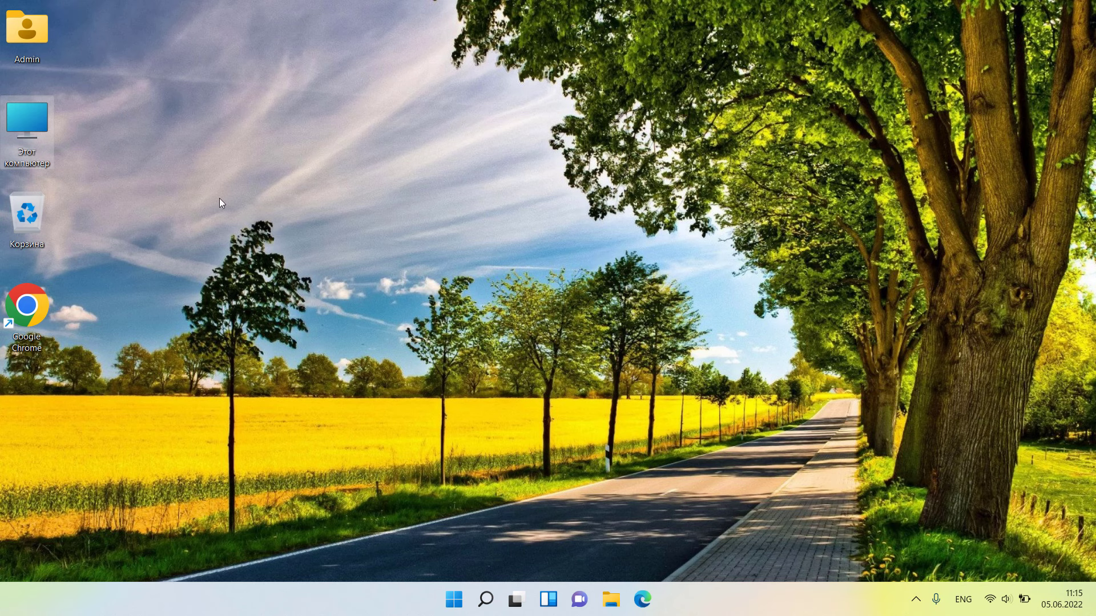
Open the DCIM folder on the V2026 phone's Внутренний накопитель устройства and look through its contents.
double_click(34, 142)
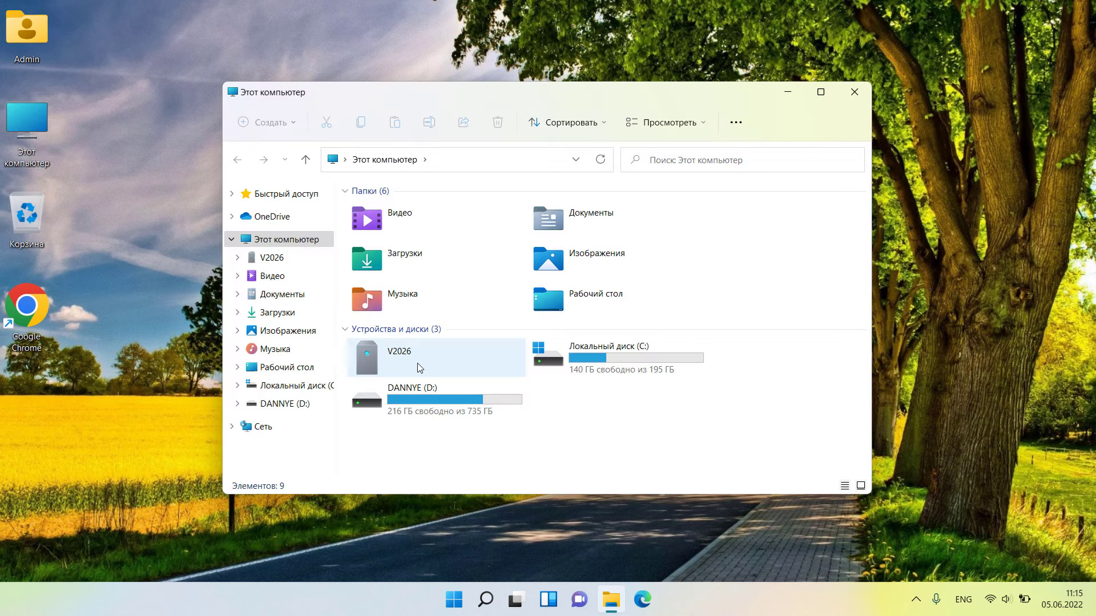
double_click(406, 360)
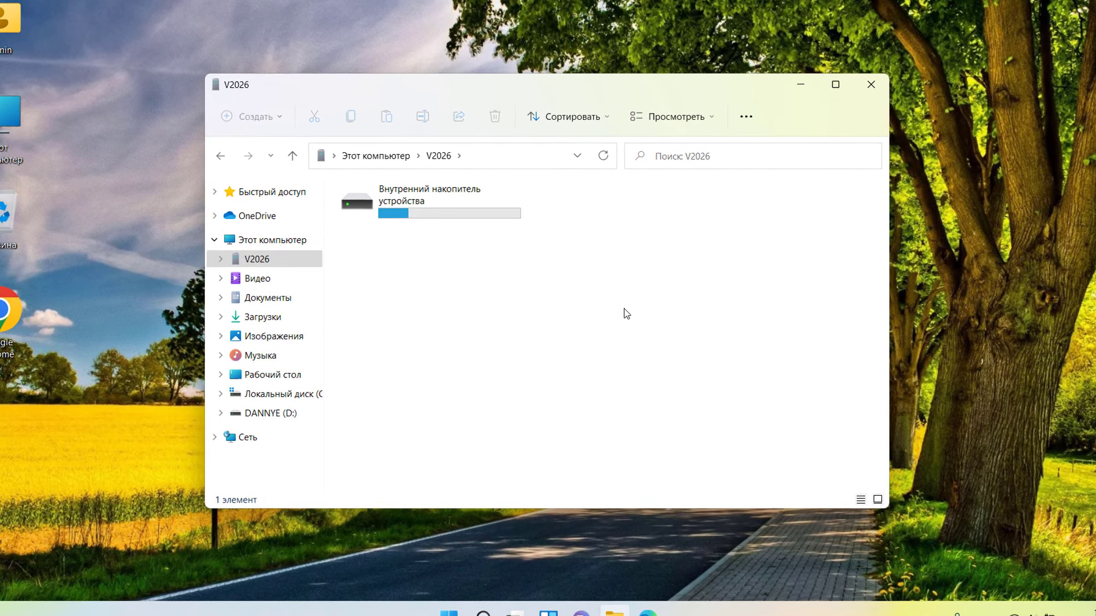
left_click_drag(624, 308, 801, 214)
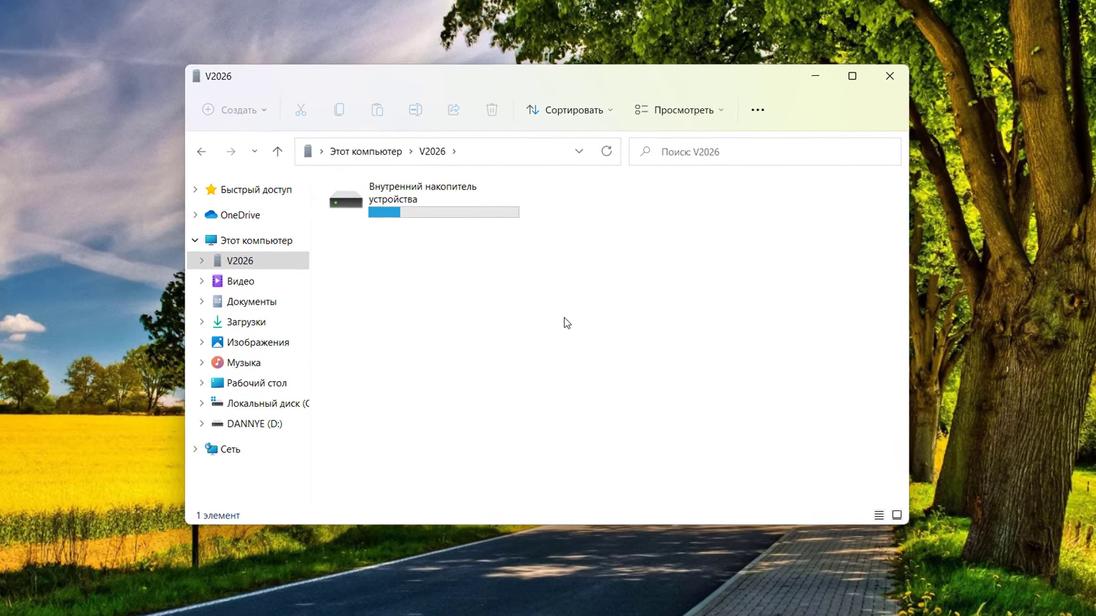
double_click(407, 210)
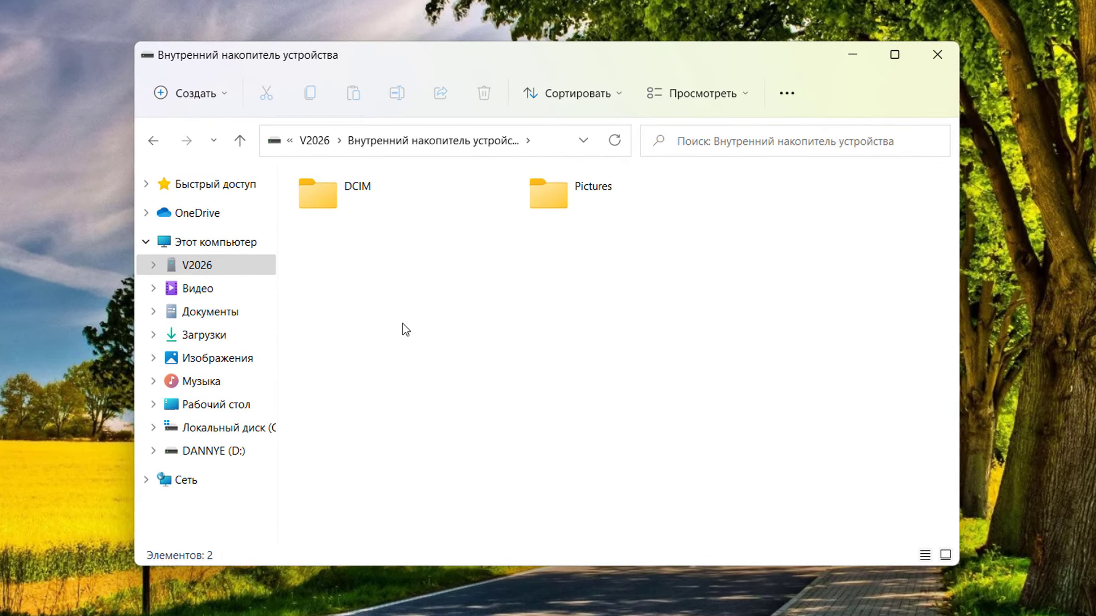
left_click(324, 205)
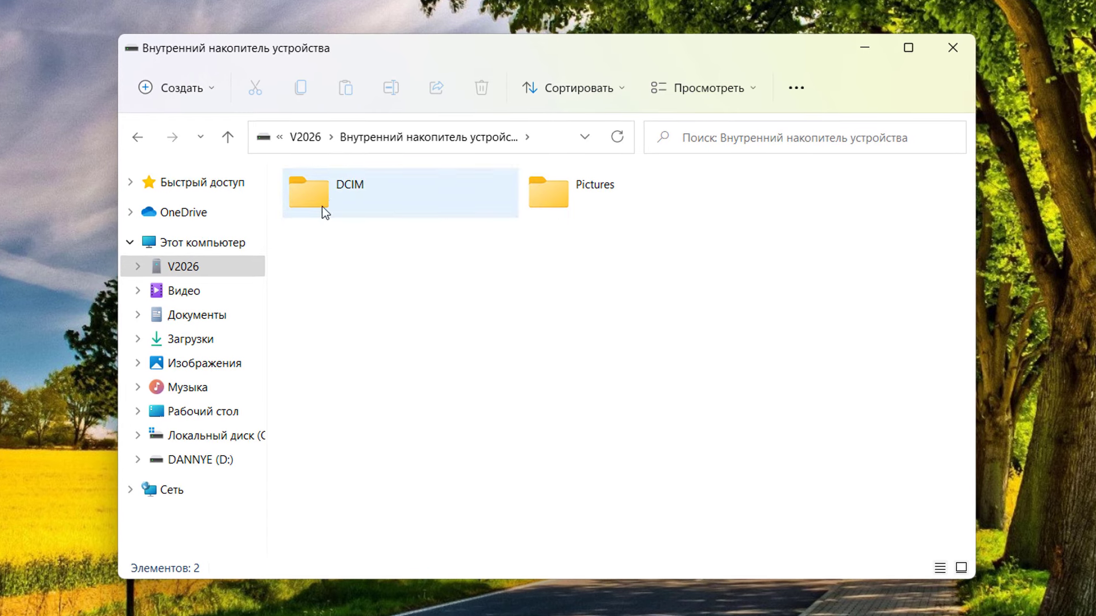
double_click(330, 204)
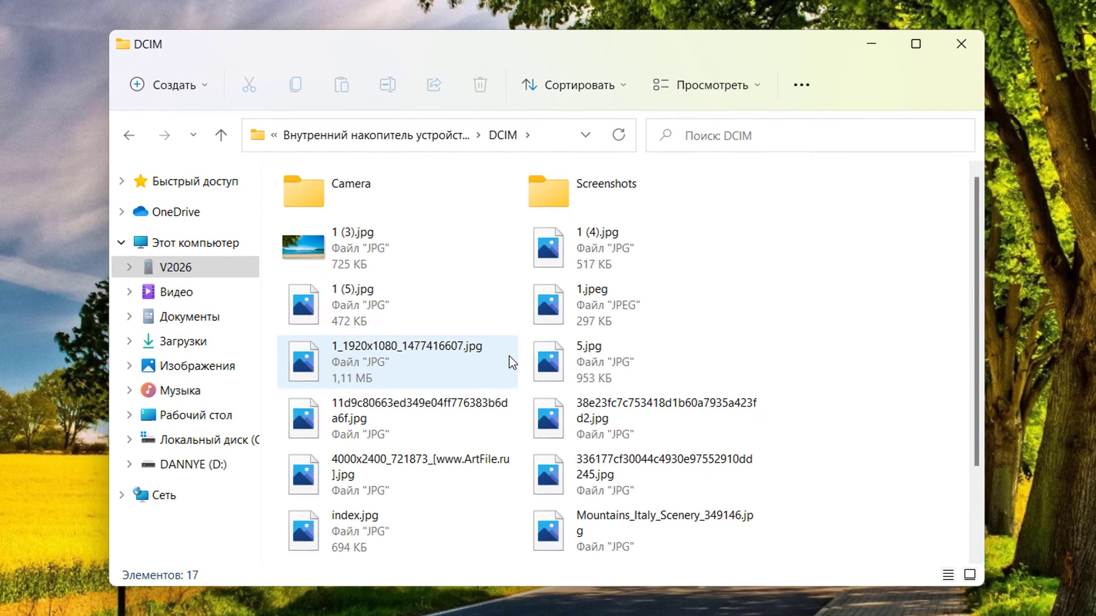
scroll(546, 349, "down", 2)
scroll(531, 356, "up", 3)
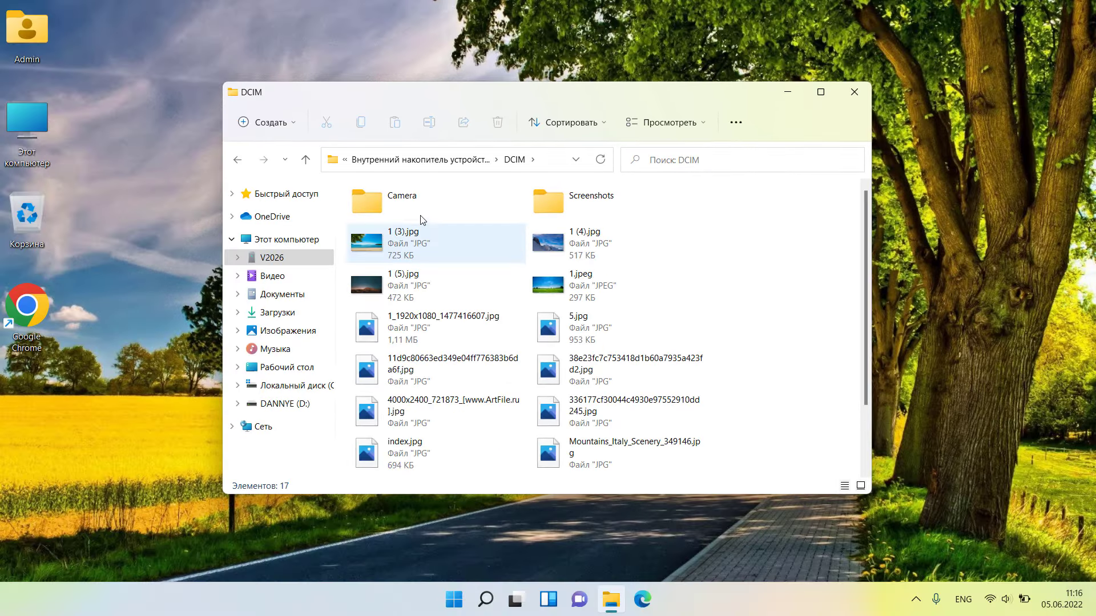
Check video_20220605_111616.mp4 in the Camera subfolder of DCIM, and return to DCIM.
left_click(365, 199)
double_click(414, 208)
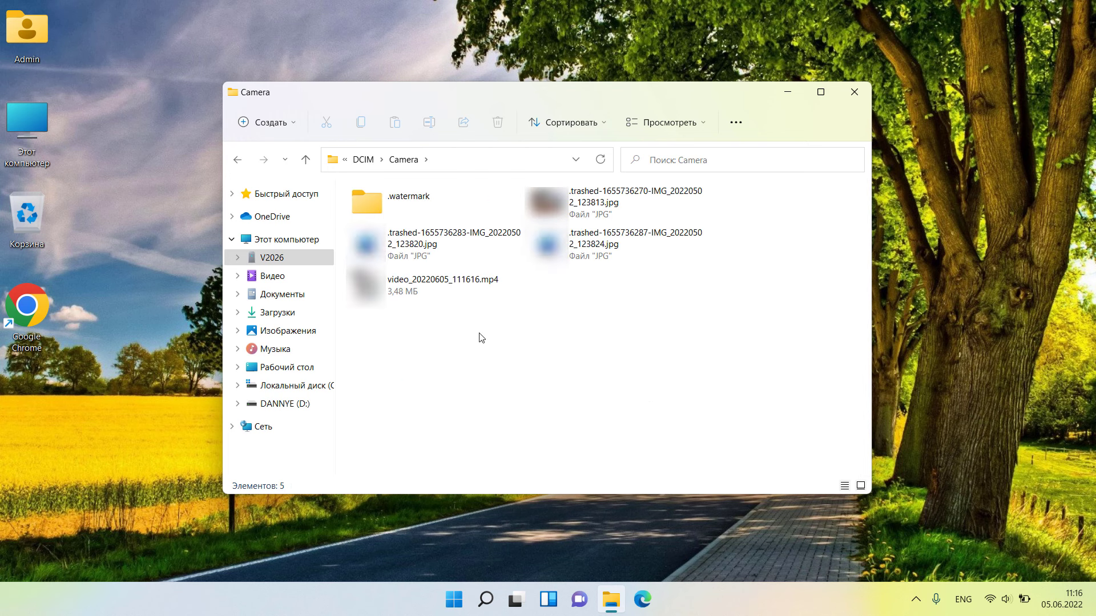
left_click(411, 300)
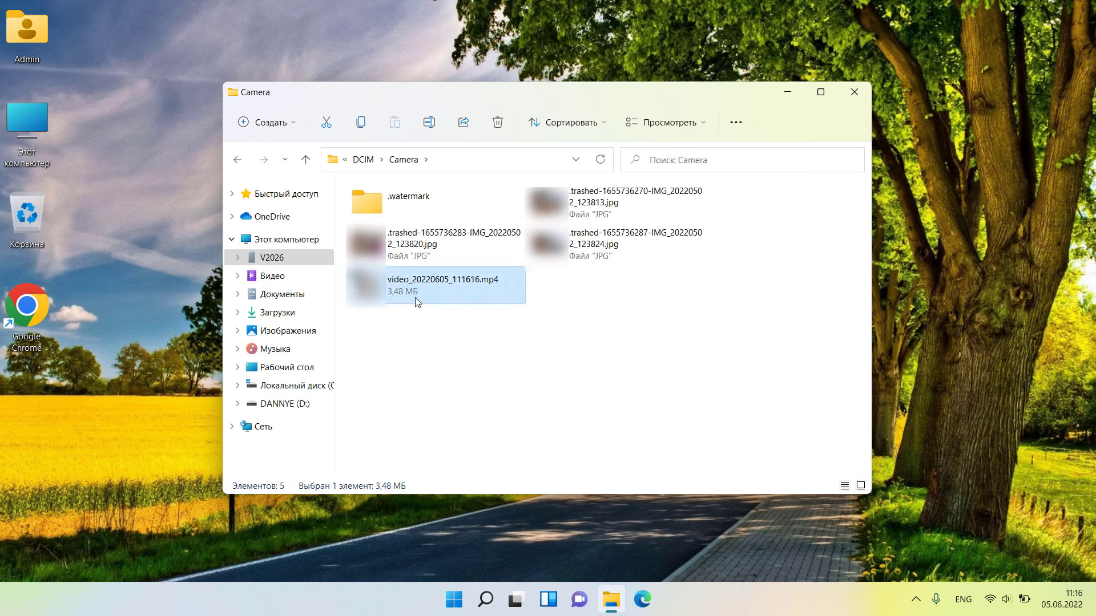
left_click(237, 160)
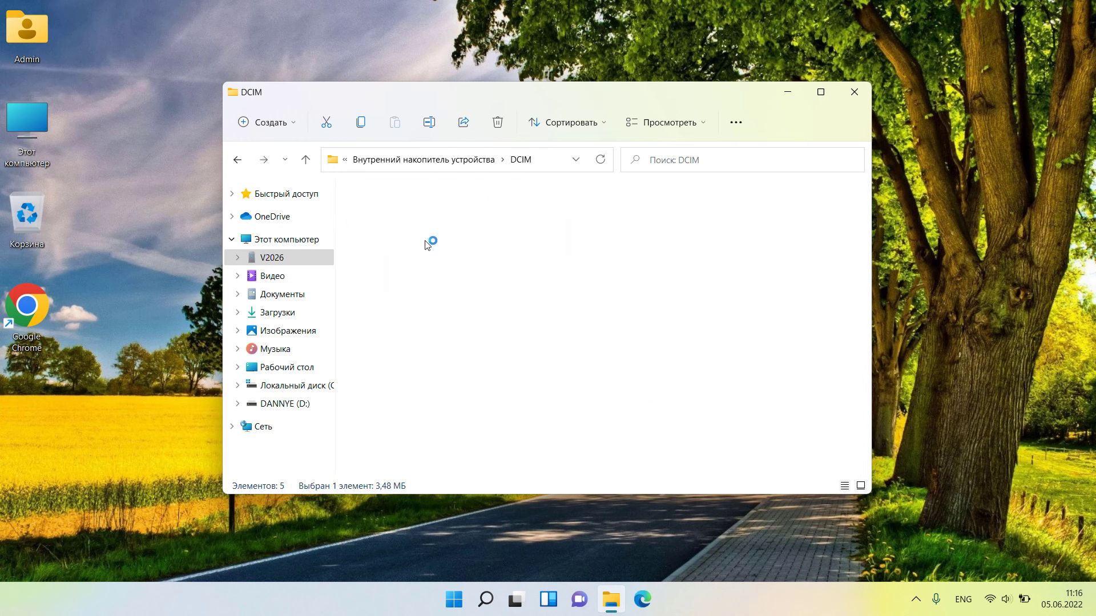